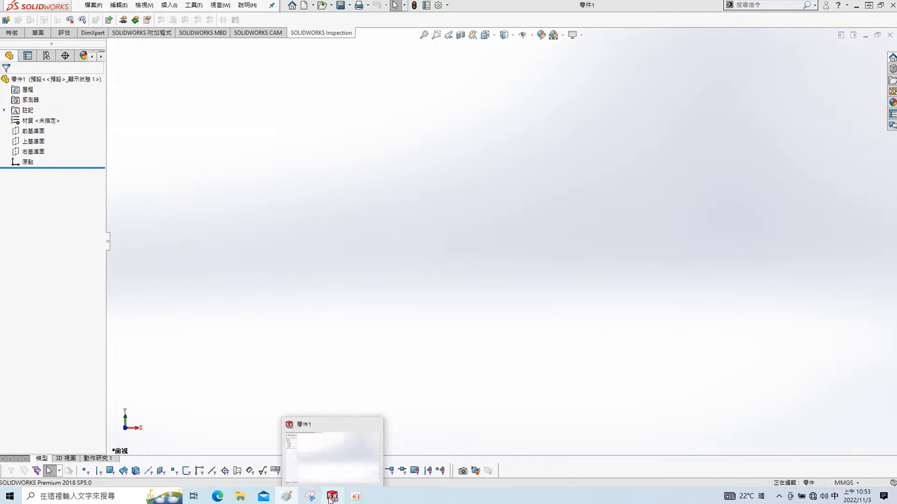
- Switch to Paint to consult the Exercise-38 reference drawing, and move its window clear of the modelling area
click(289, 498)
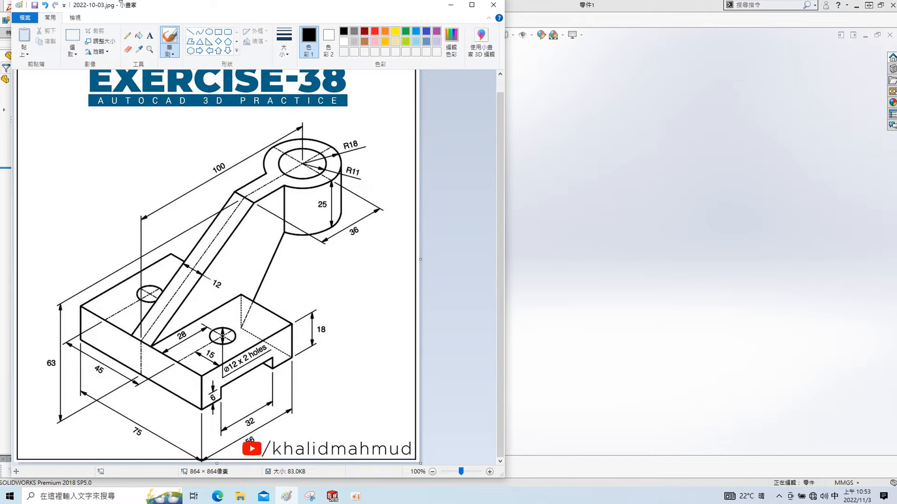
drag(209, 11, 0, 49)
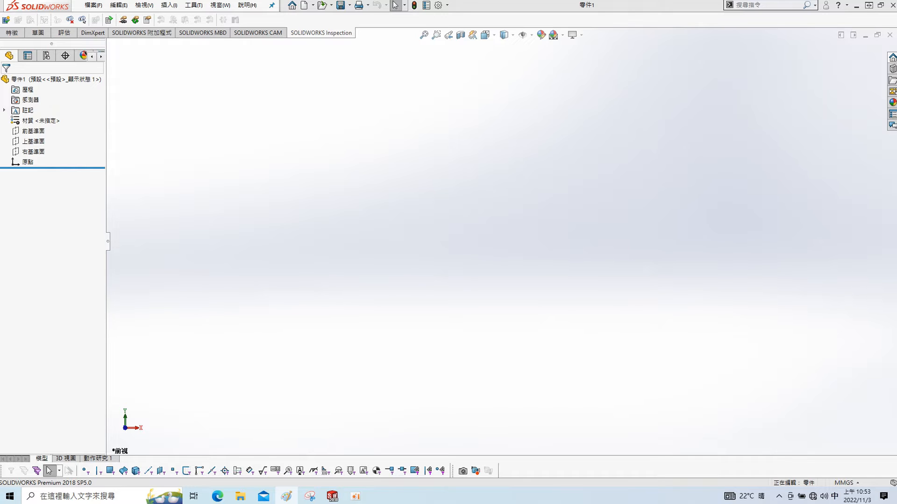
- Sketch a center rectangle about 128 by 93 mm on the Top plane, centred on the origin
click(29, 141)
click(41, 132)
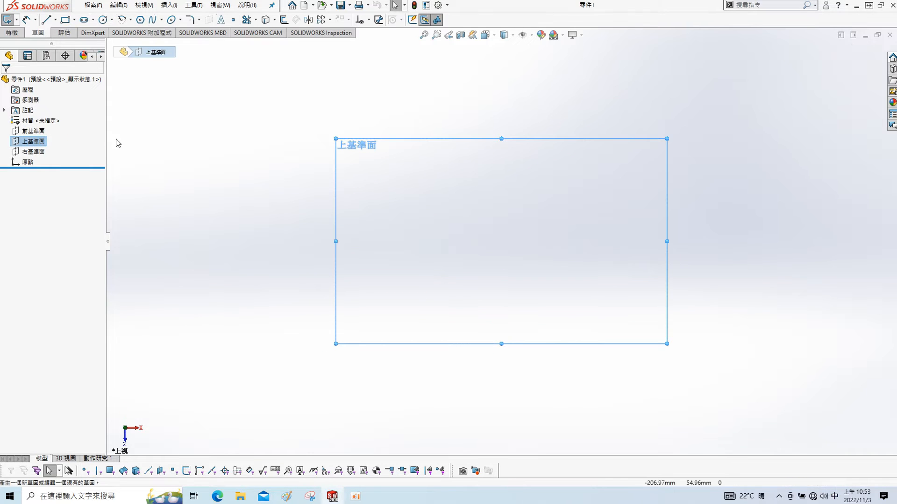
click(75, 20)
click(94, 43)
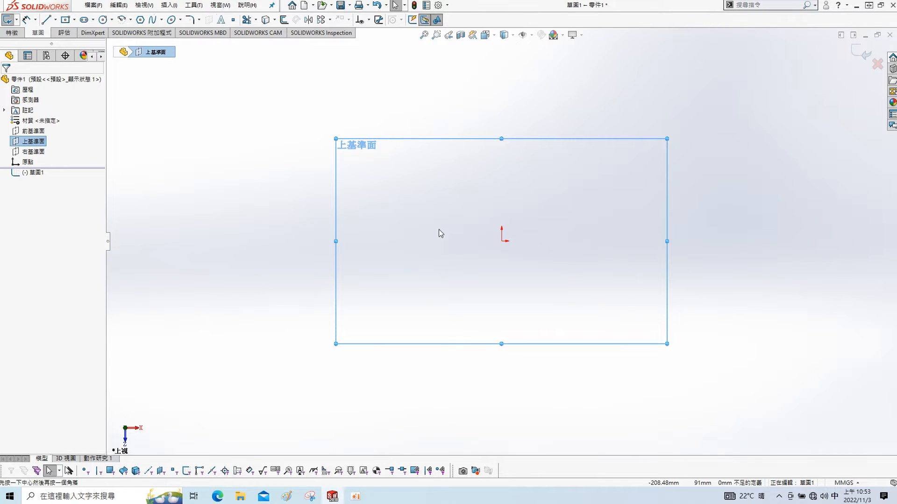
click(501, 241)
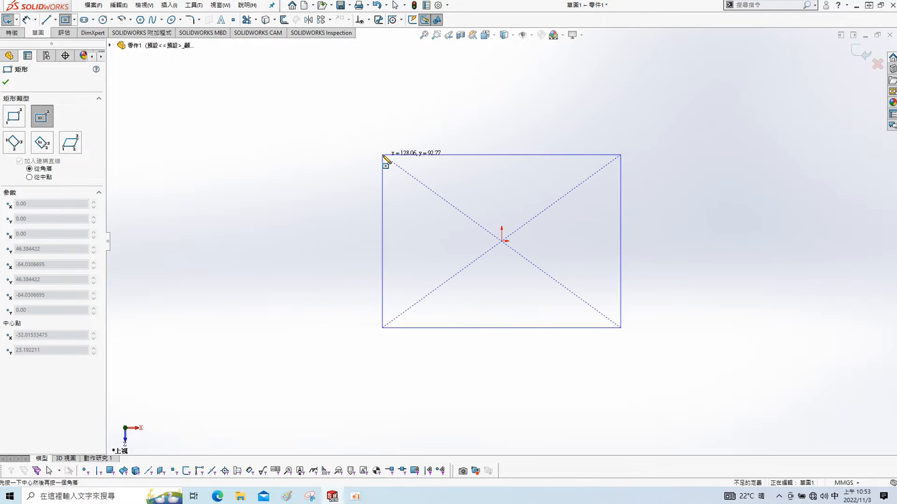
click(382, 155)
- Dimension the rectangle to 75 mm wide and 56 mm high
key(s)
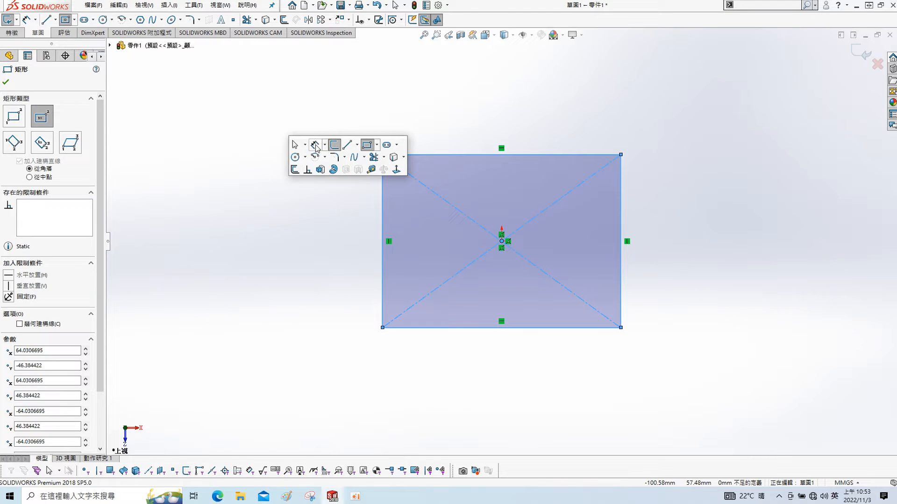
click(317, 144)
click(446, 157)
click(457, 137)
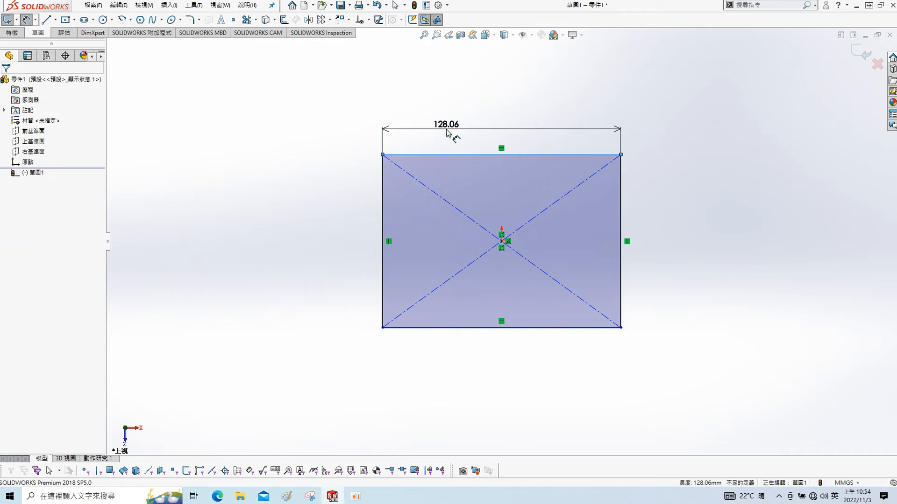
text(75)
key(Return)
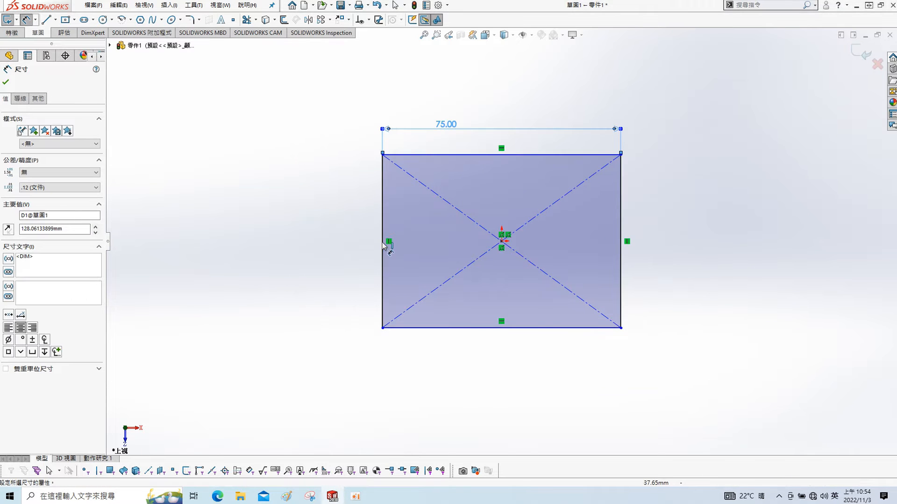
click(382, 248)
click(354, 245)
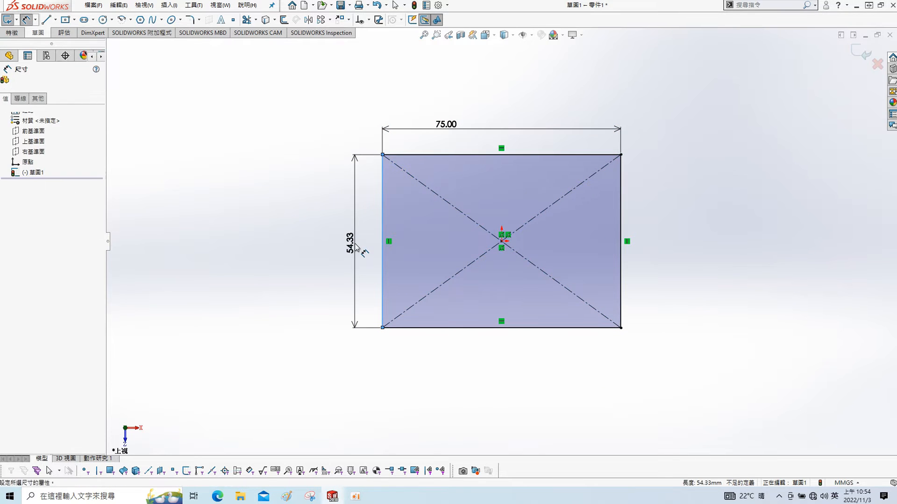
key(Return)
click(693, 258)
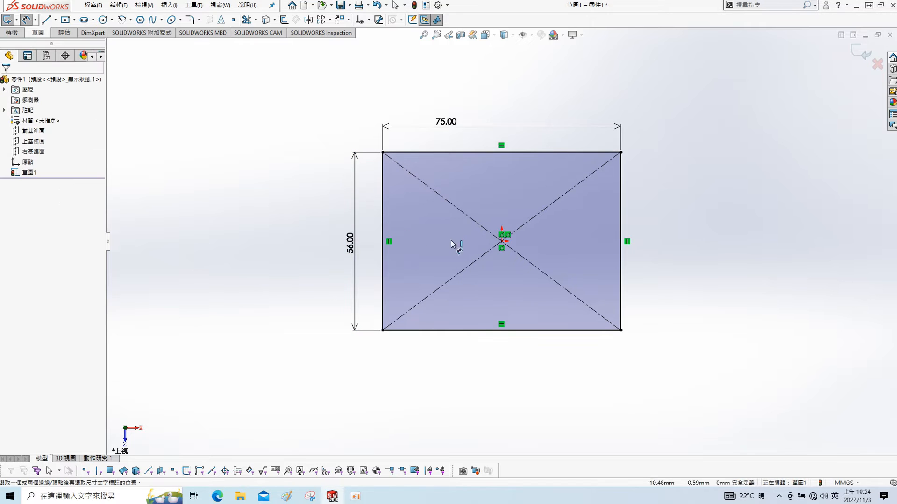
- Extrude the rectangle as a boss to a depth of 18 mm
key(s)
click(336, 287)
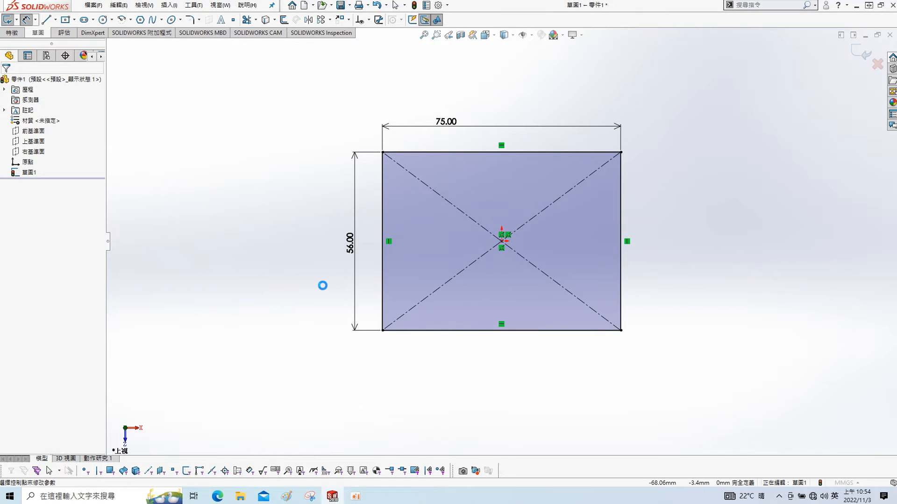
text(18)
key(Return)
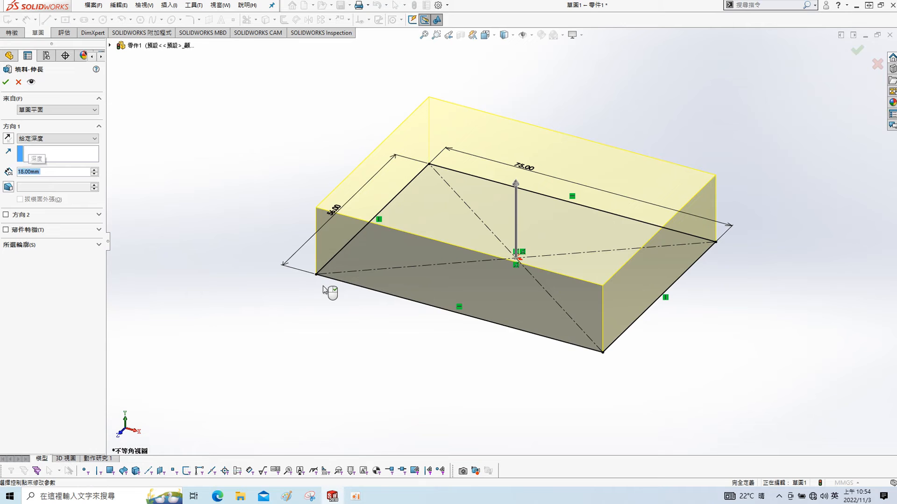
click(7, 82)
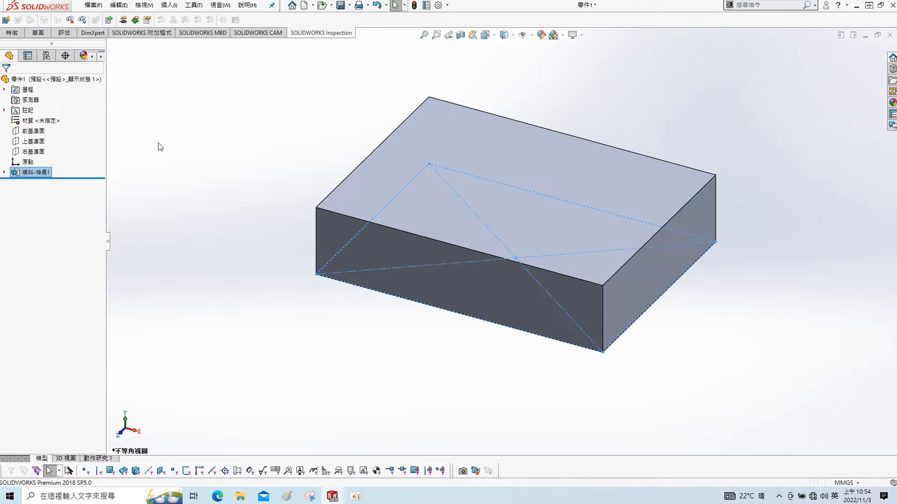
- Sketch a corner rectangle about 25 by 7.5 mm on the block's right end face, starting from its bottom edge
click(664, 273)
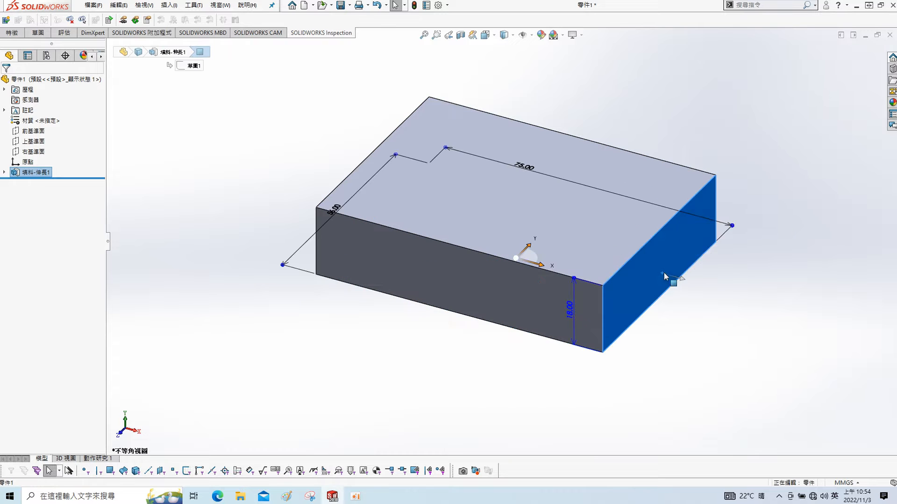
click(705, 248)
key(s)
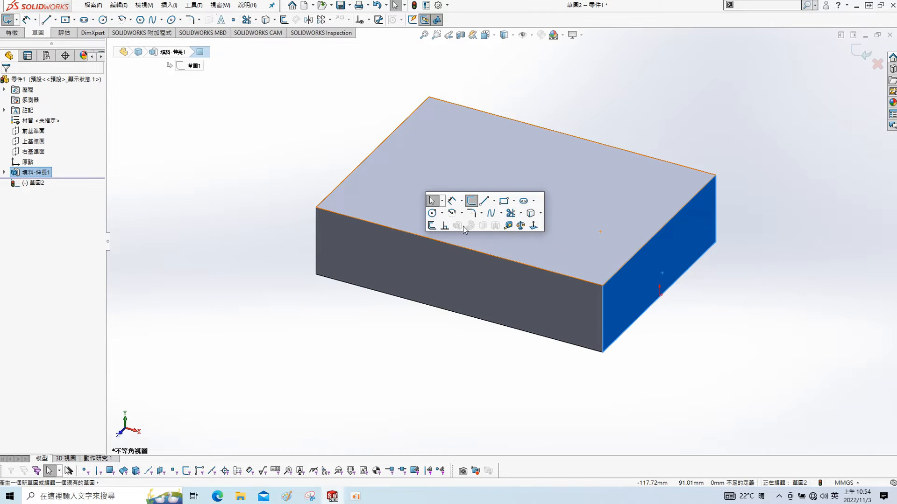
click(533, 231)
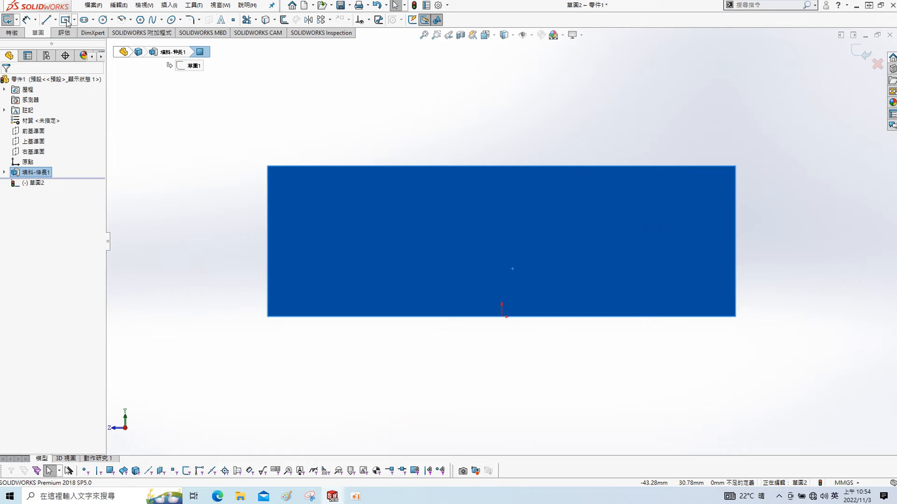
click(74, 20)
click(88, 30)
click(396, 226)
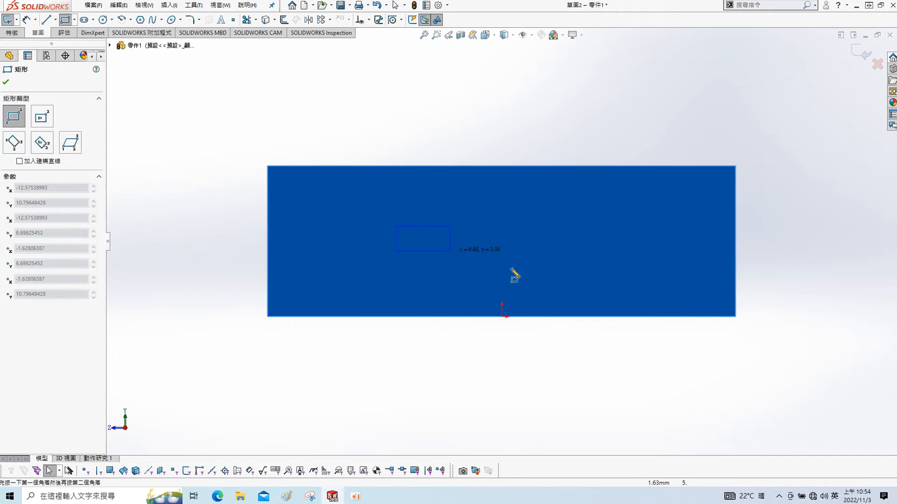
click(607, 289)
key(Escape)
- Add a midpoint relation between the small rectangle's bottom line and the origin
click(545, 289)
ctrl+click(501, 318)
click(10, 234)
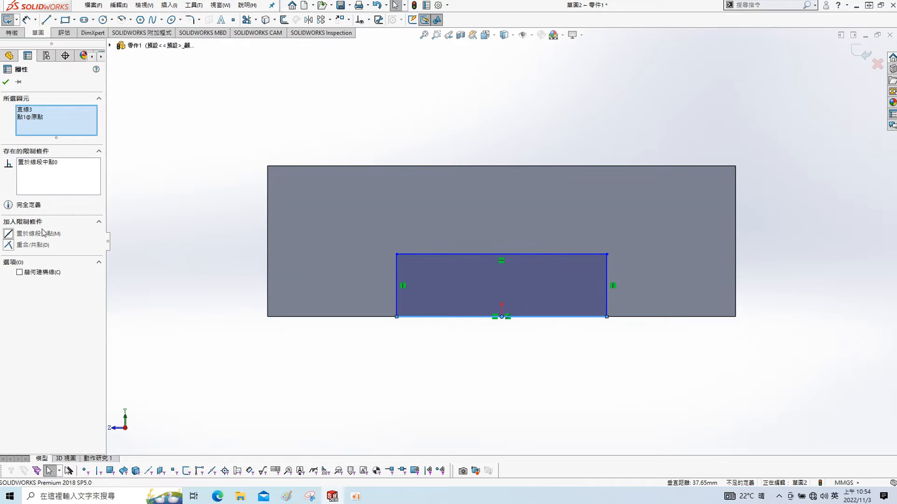
click(5, 83)
- Dimension the slot rectangle to 6 mm high and 32 mm wide
key(s)
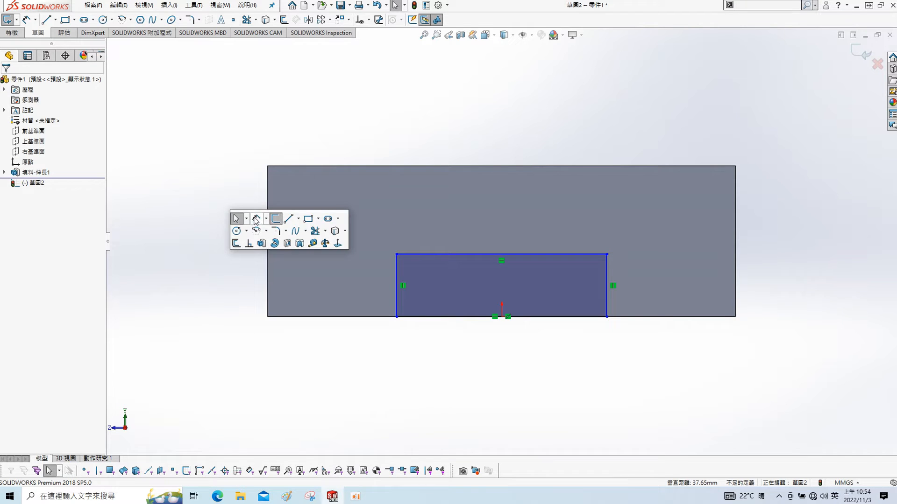
click(260, 220)
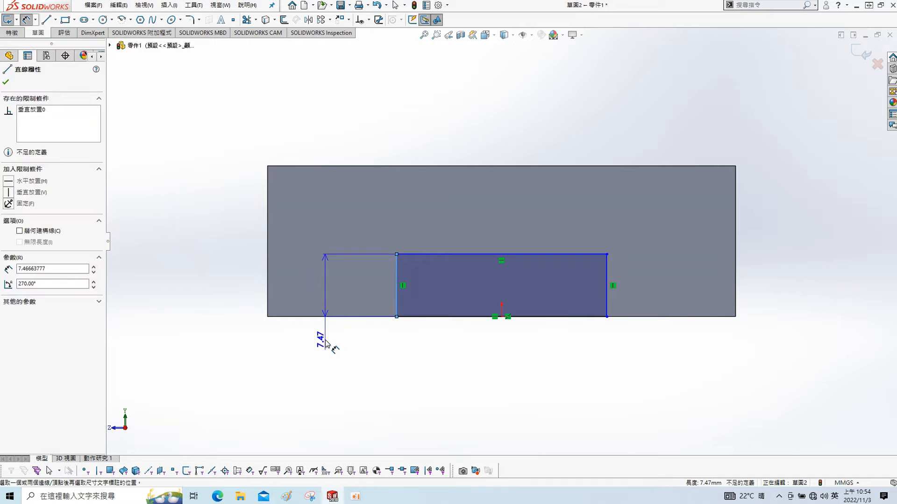
click(326, 341)
text(6)
key(Return)
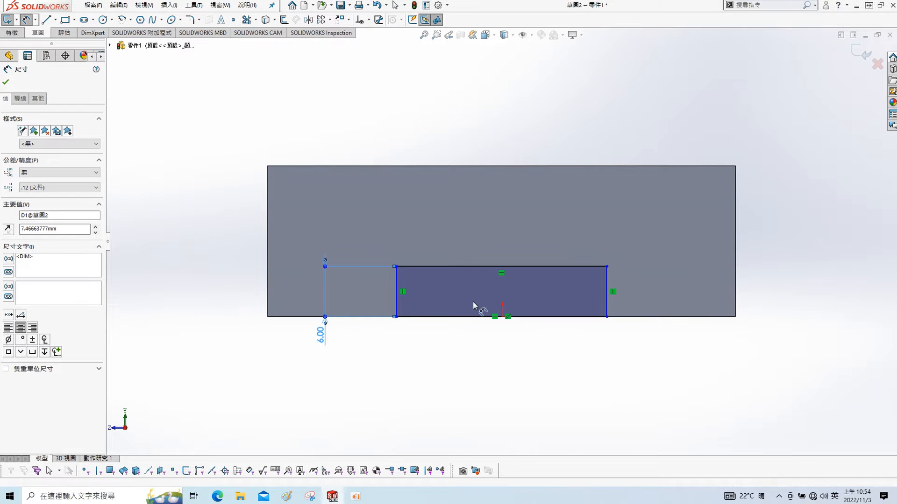
click(542, 267)
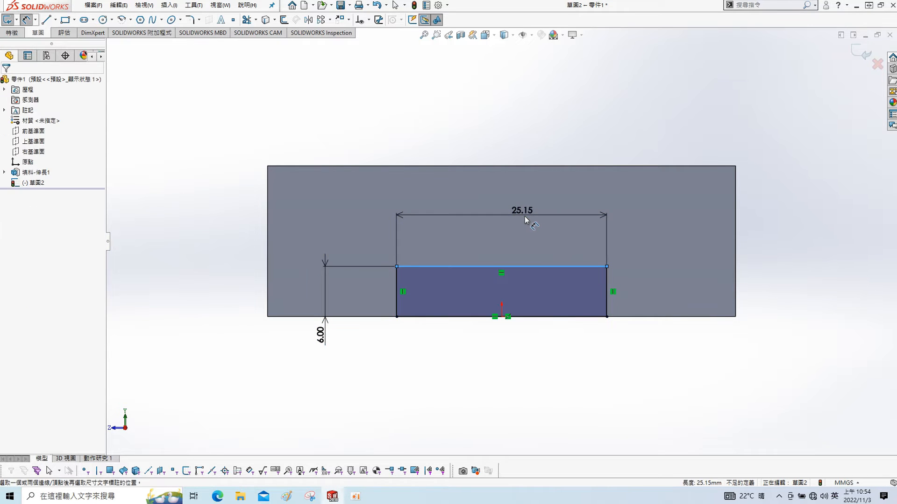
click(525, 217)
text(32)
key(Return)
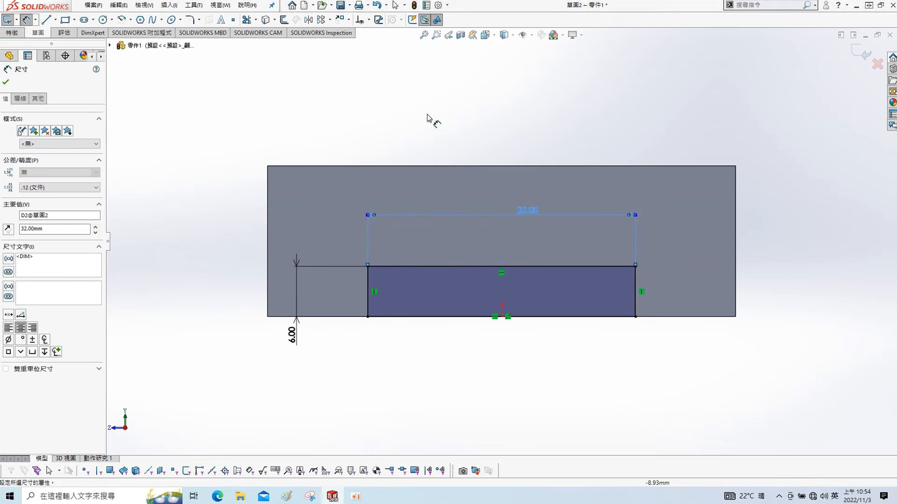
- Cut the slot rectangle out of the block with an extruded cut set to Through All
click(477, 196)
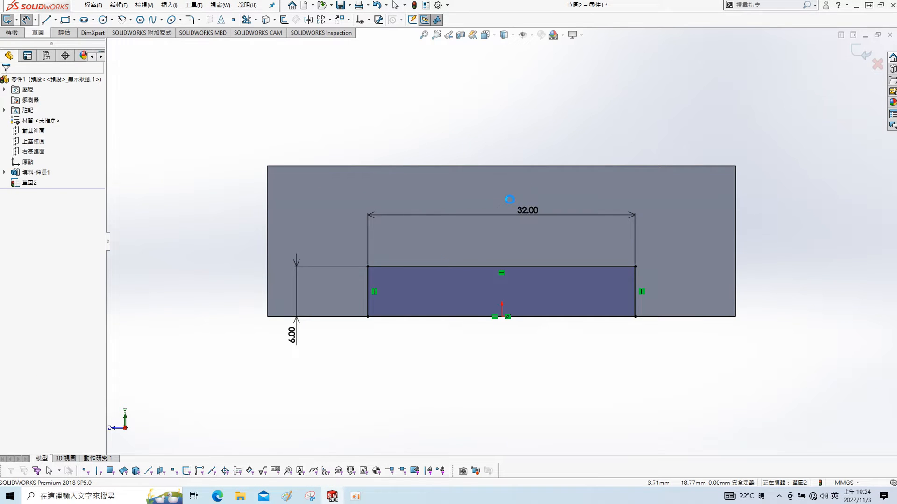
click(75, 141)
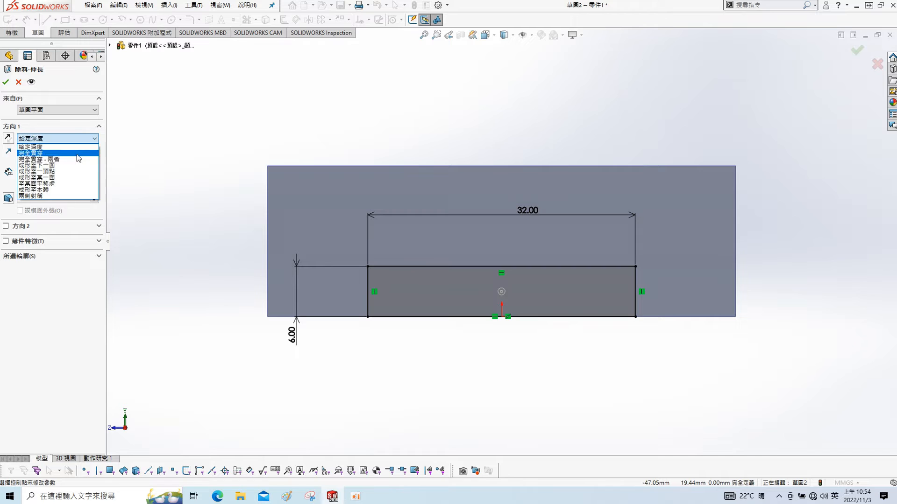
click(33, 151)
click(5, 84)
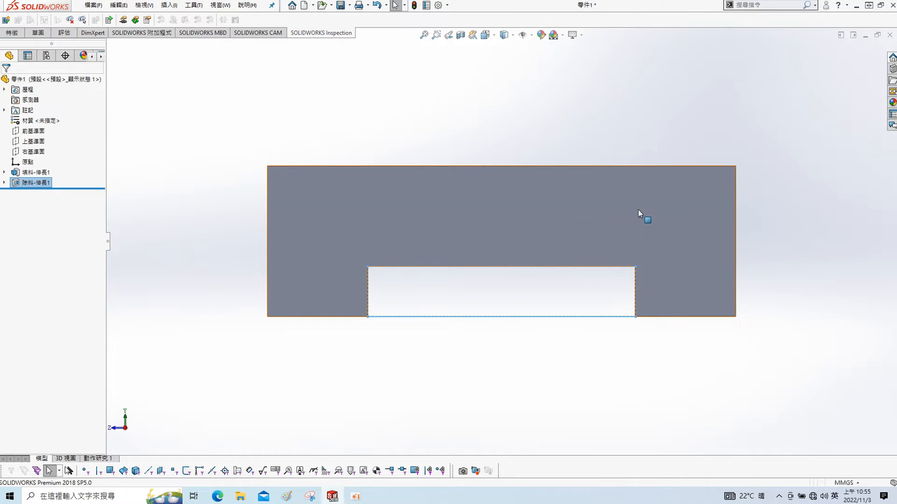
- Sketch a circle on the Top plane, beyond the block's back edge and centred about 80 mm from the origin
scroll(638, 210, up, 6)
click(545, 161)
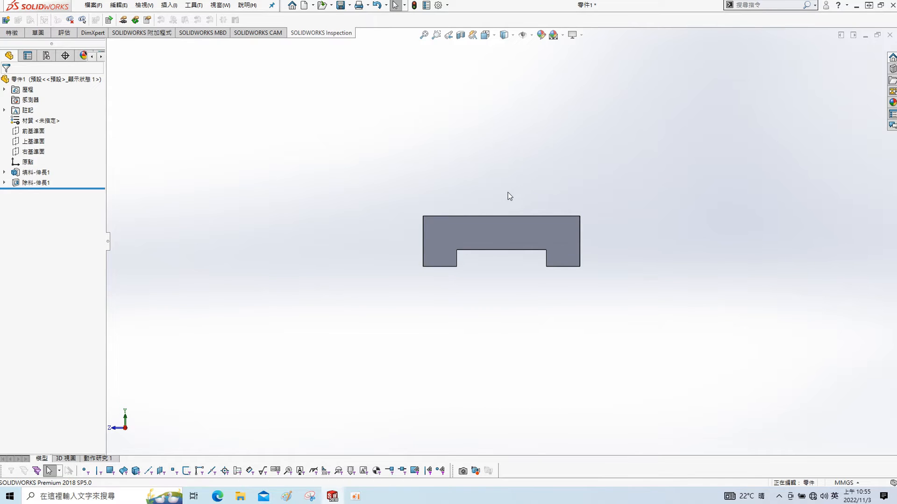
middle_drag(546, 185, 558, 112)
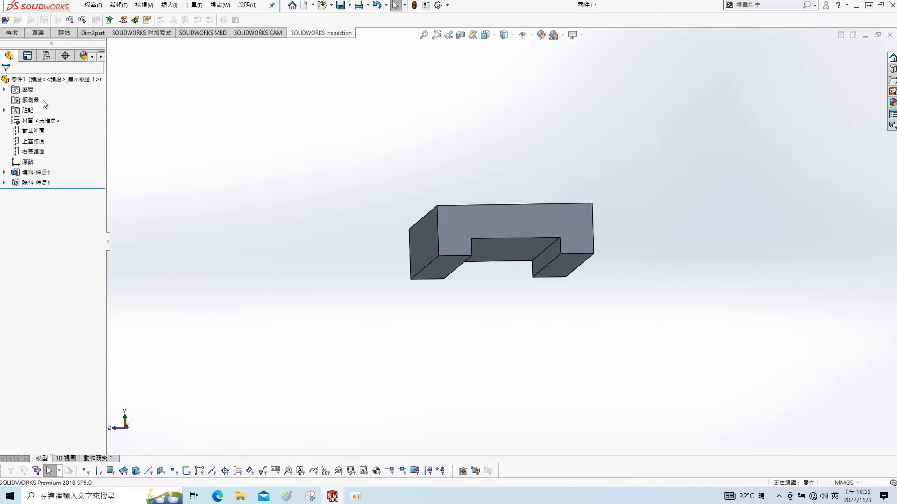
click(33, 141)
click(54, 133)
key(s)
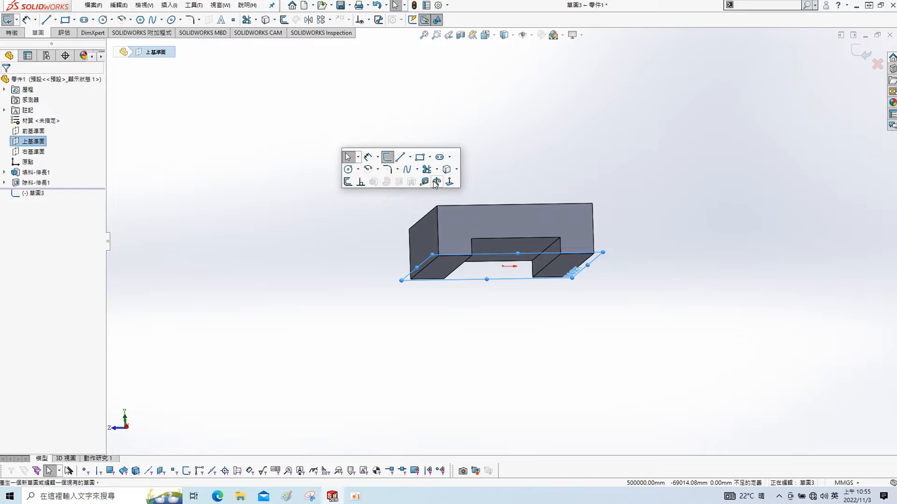
click(449, 182)
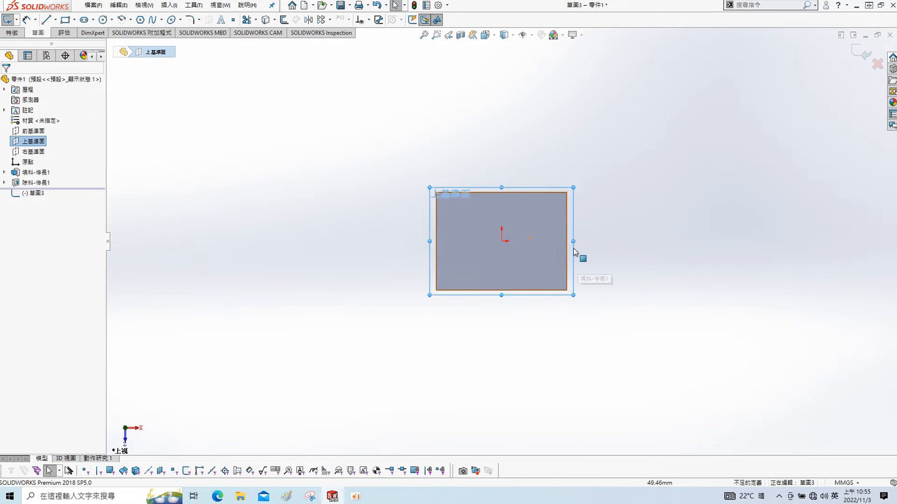
click(450, 181)
key(s)
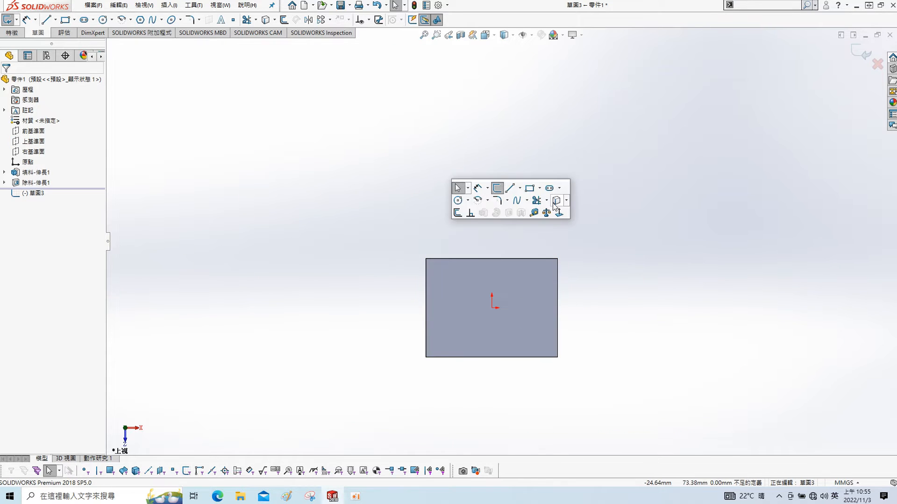
click(458, 201)
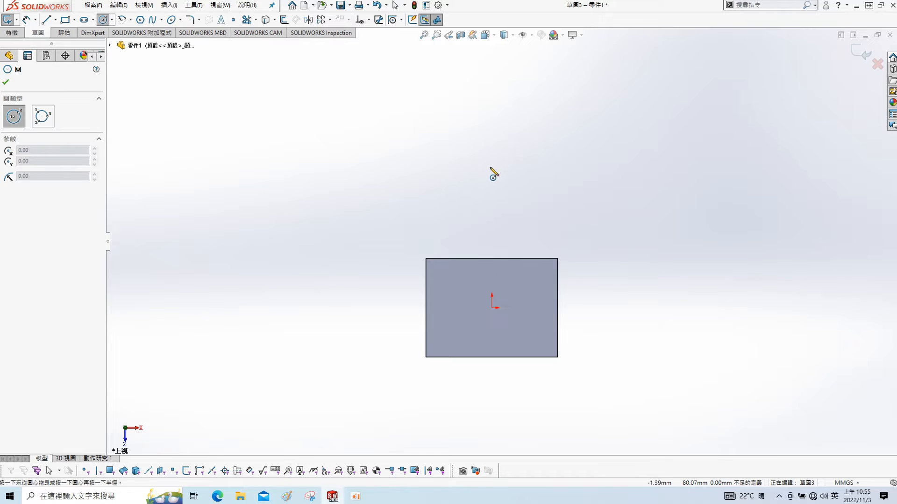
click(508, 196)
key(Escape)
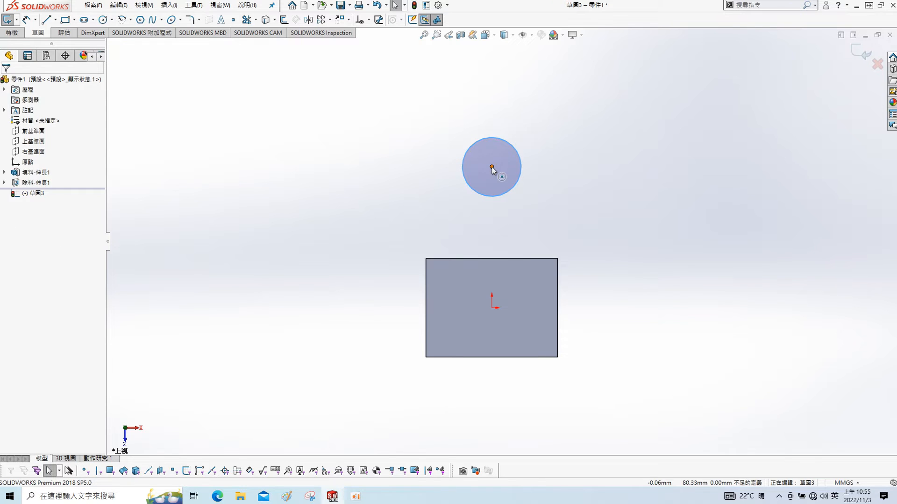
- Add a vertical relation between the circle's centre and the origin
click(492, 167)
ctrl+click(493, 309)
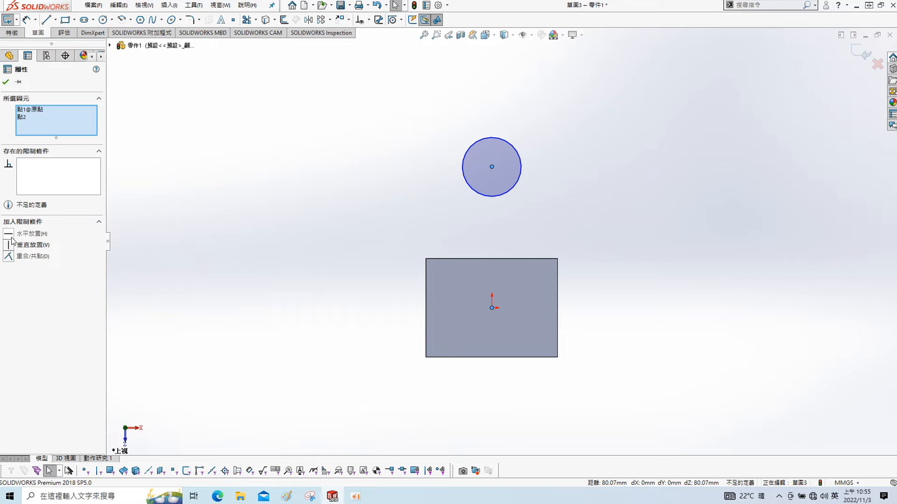
click(6, 82)
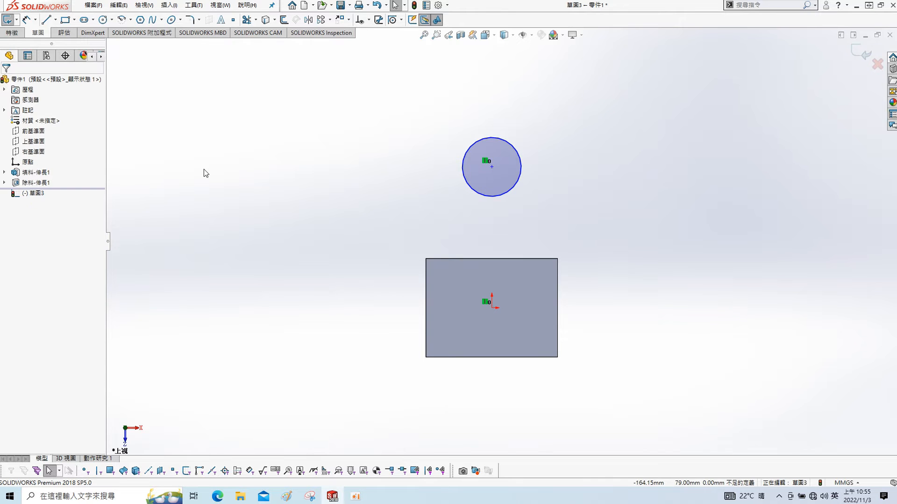
- Dimension the circle's diameter to 36 mm
key(s)
click(233, 181)
click(521, 162)
click(554, 142)
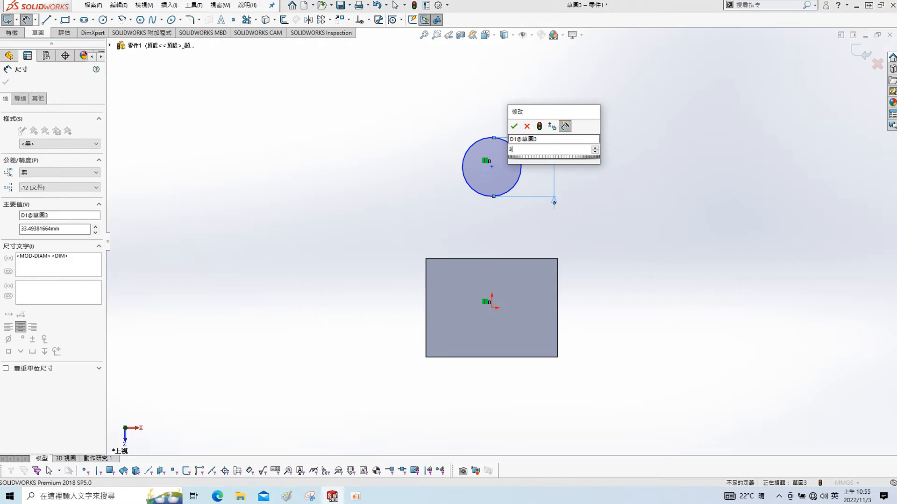
text(36)
key(Return)
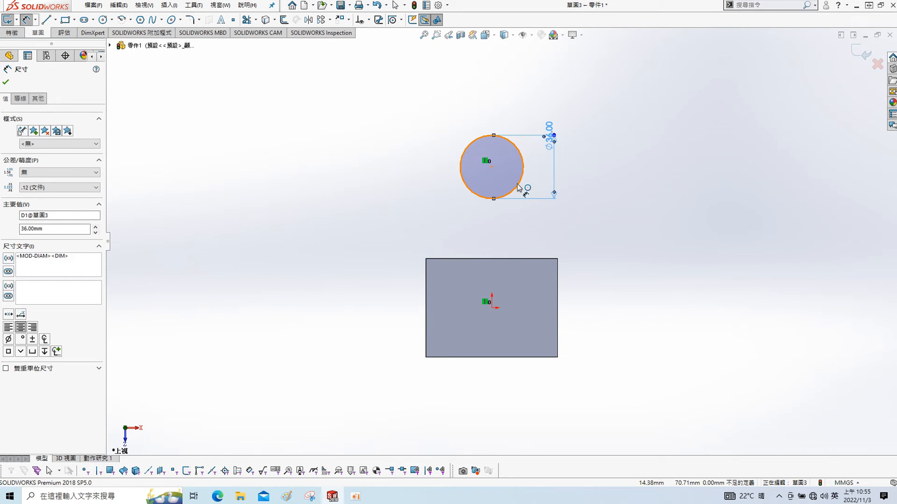
- Dimension the distance from the circle's centre to the block's front edge to 100 mm
click(519, 187)
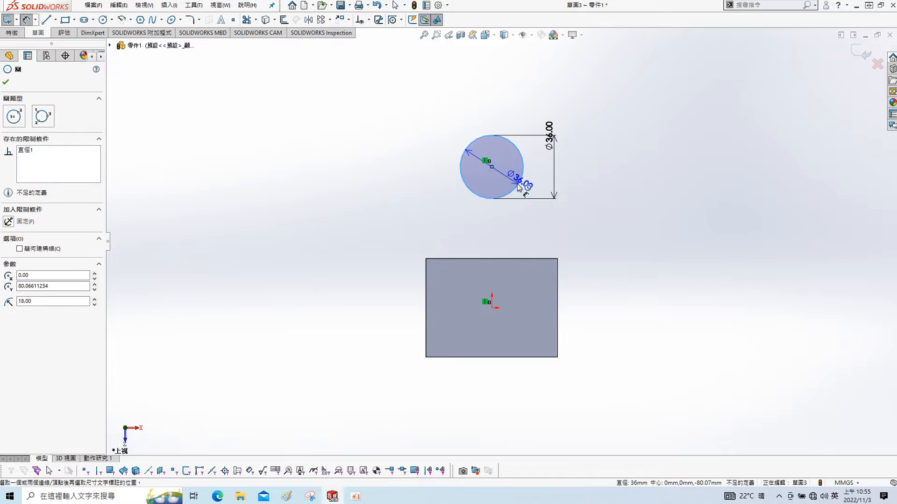
click(500, 358)
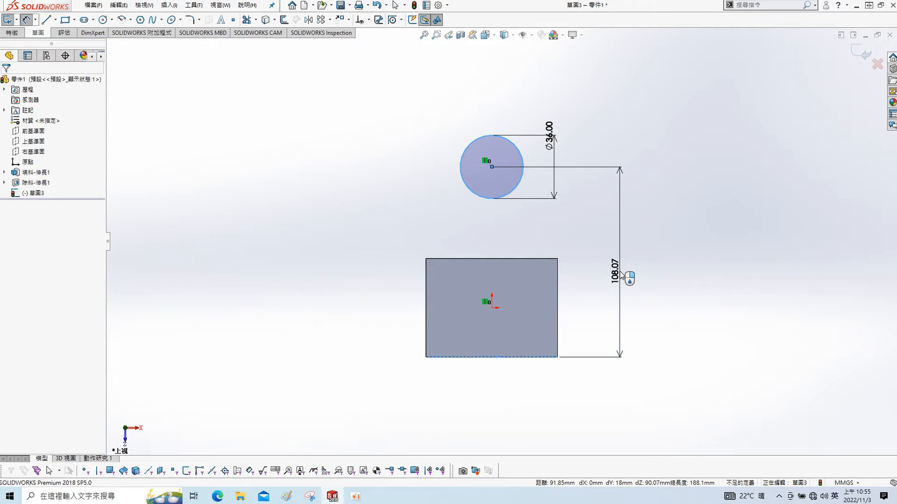
click(621, 274)
text(100)
key(Return)
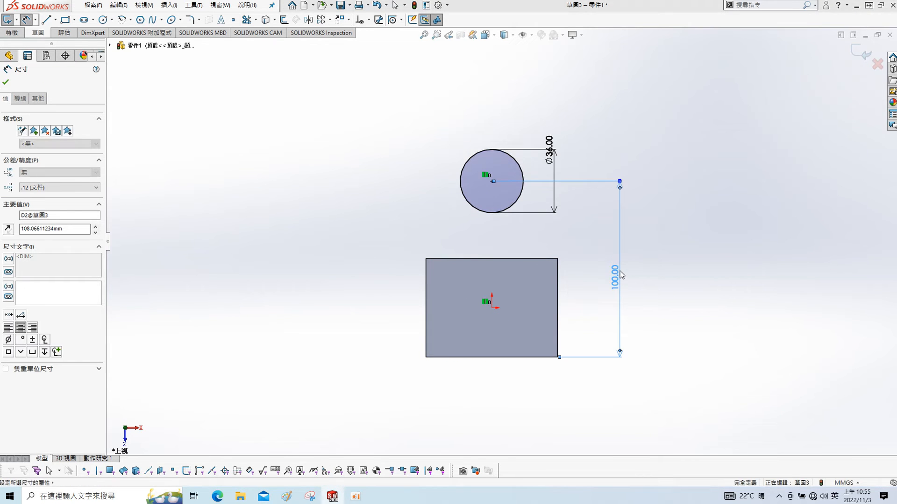
- Extrude the circle as a boss starting at a 63 mm offset from the sketch plane, in the reversed direction, to a 25 mm depth
middle_drag(614, 235, 478, 213)
key(s)
click(533, 243)
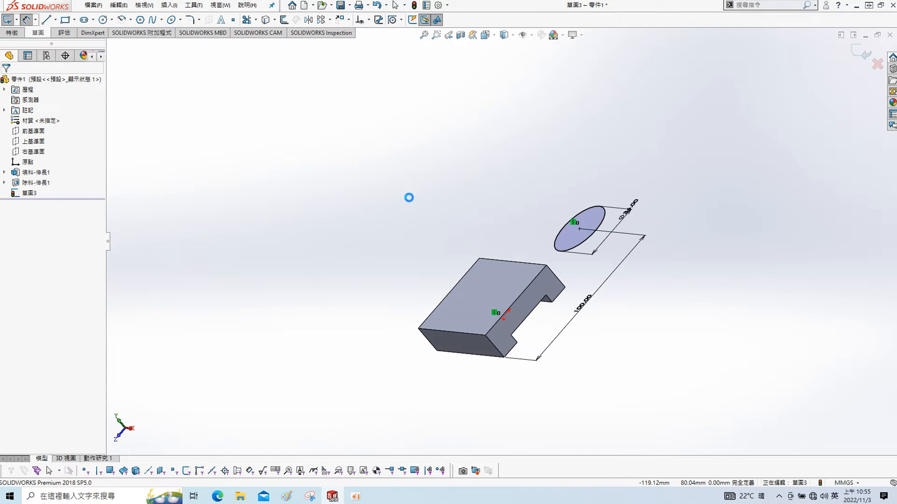
click(68, 112)
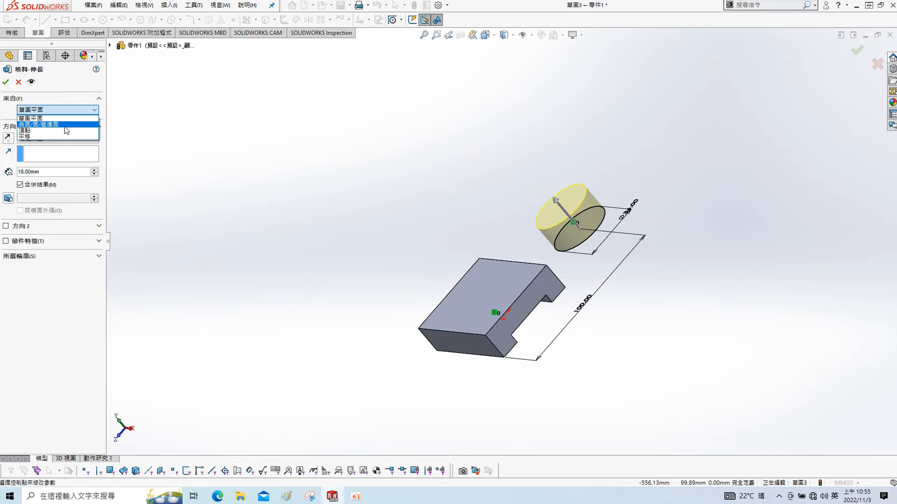
click(50, 136)
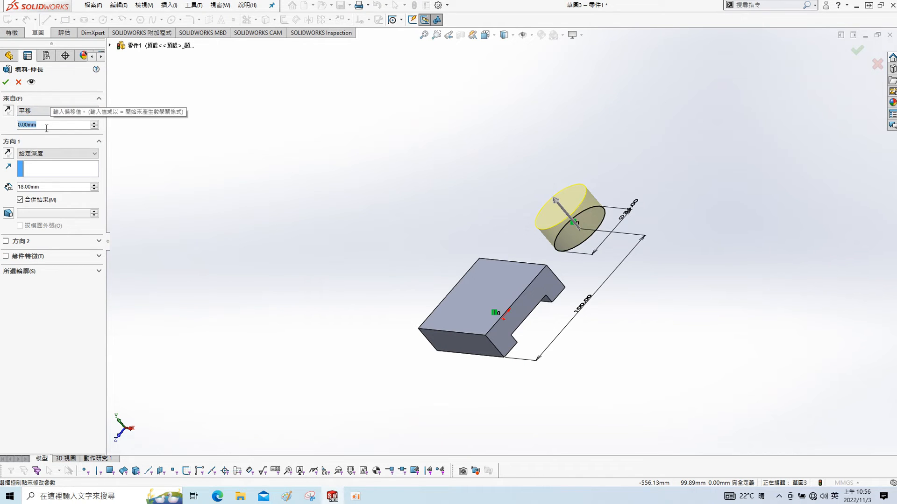
text(63)
key(Return)
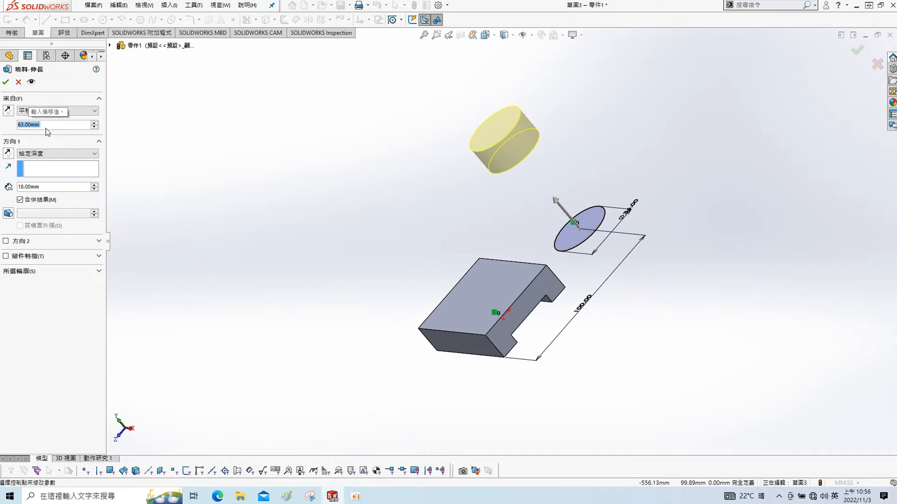
click(9, 153)
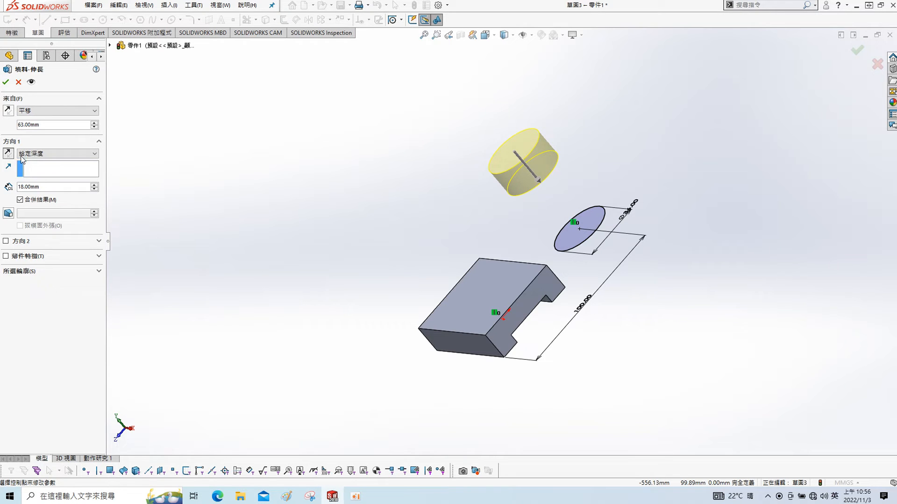
text(25)
key(Return)
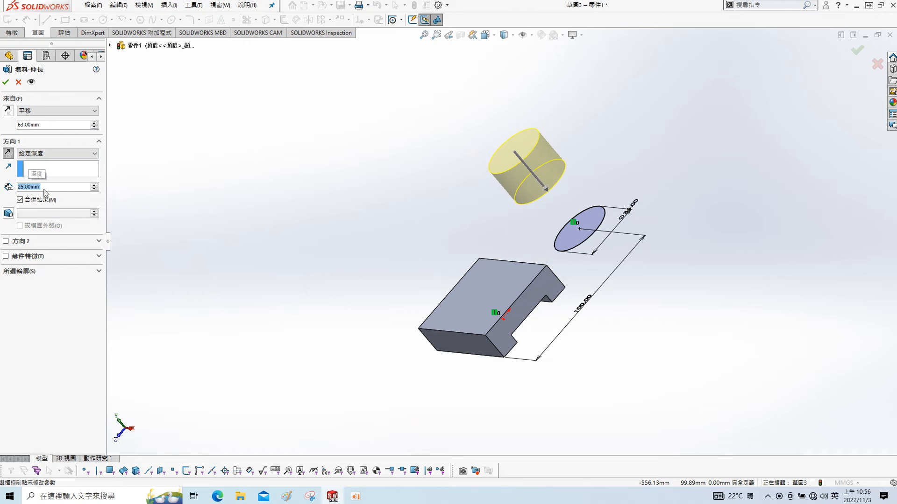
click(10, 85)
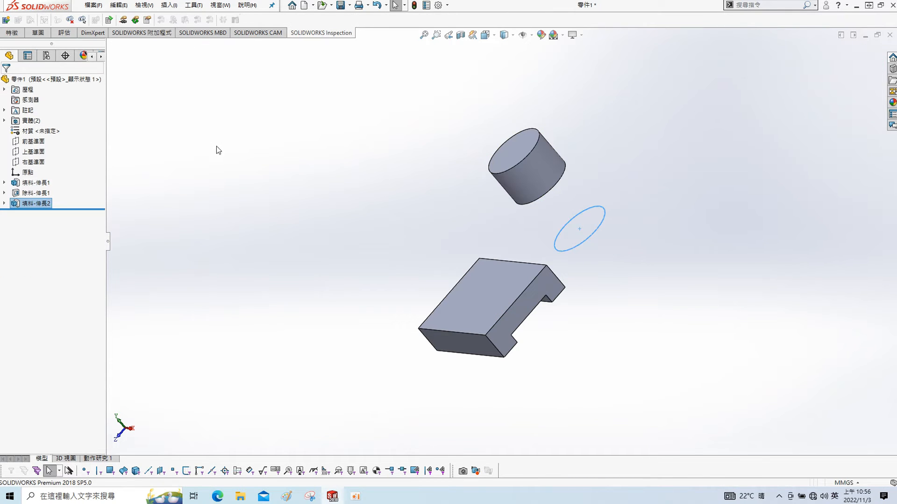
- On the Right plane, sketch a sloped line about 73 mm long from the block's upper front corner, continuing to the boss's top edge and vertically down it
click(33, 162)
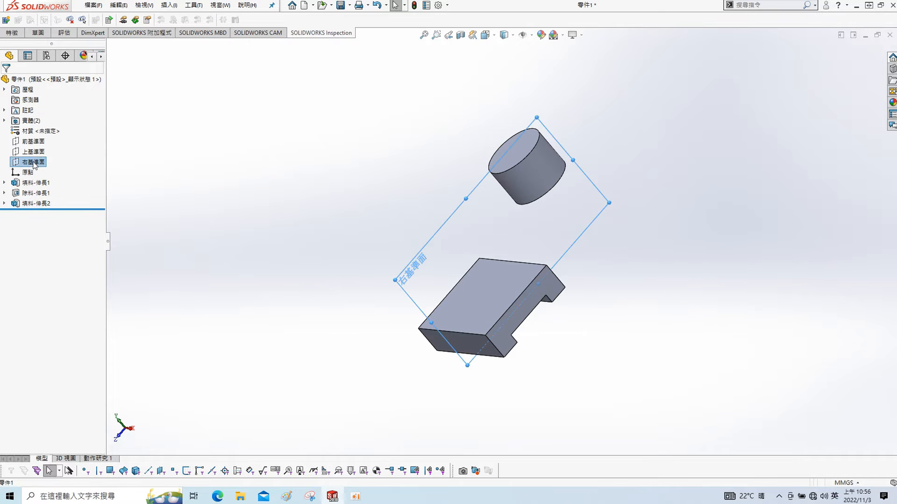
click(40, 152)
key(s)
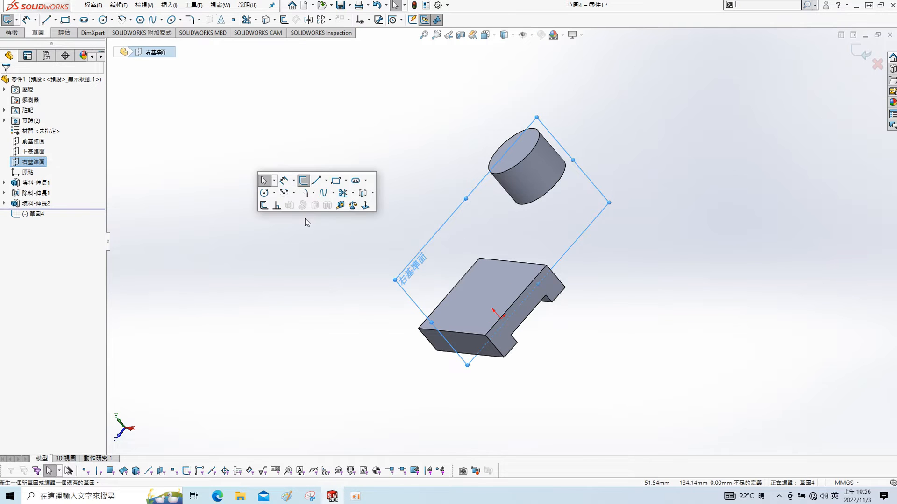
click(357, 206)
click(173, 199)
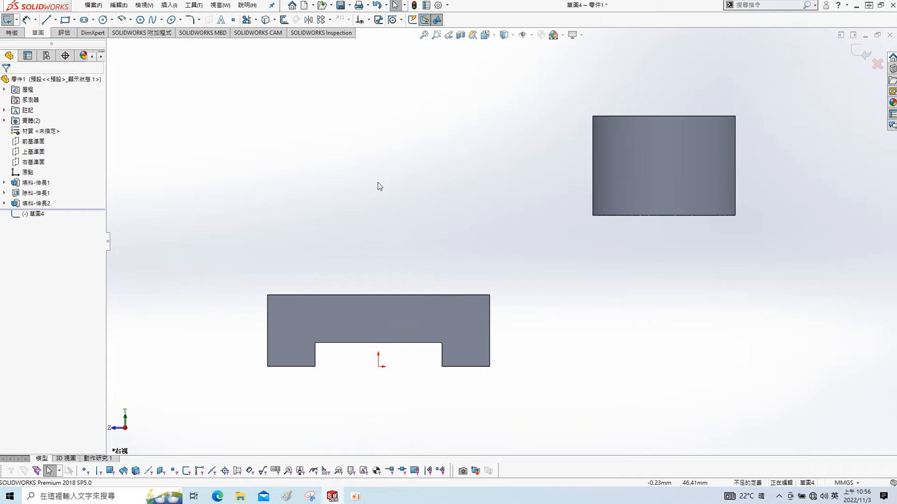
scroll(385, 186, up, 2)
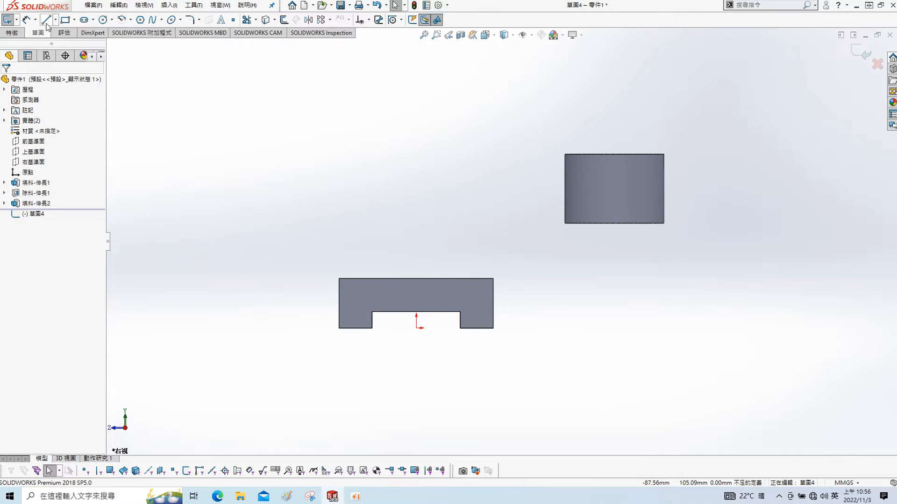
key(l)
click(339, 279)
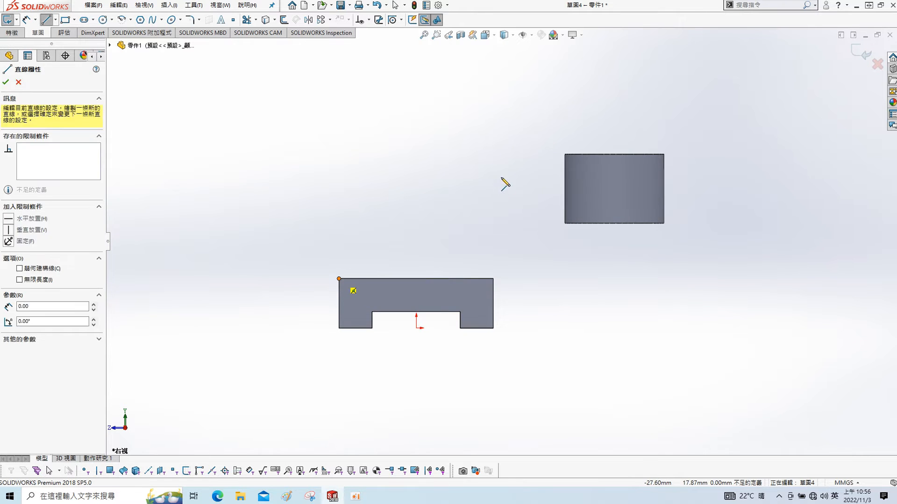
click(500, 157)
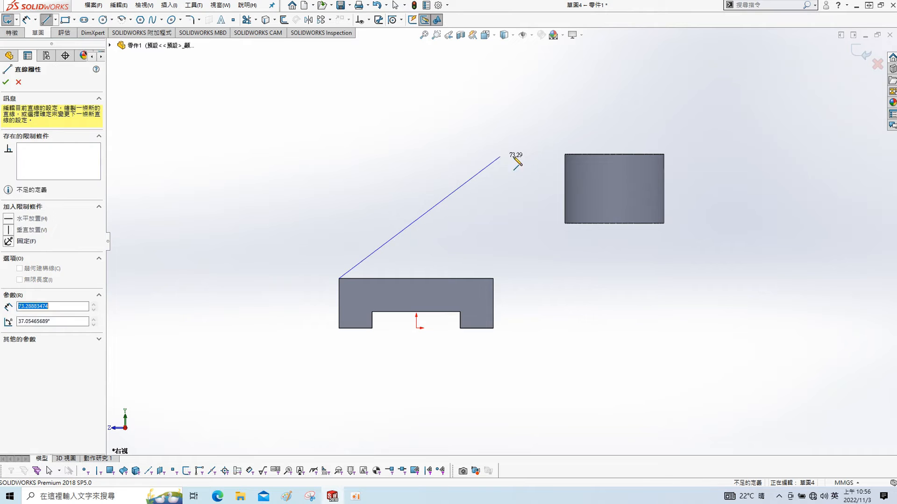
click(611, 154)
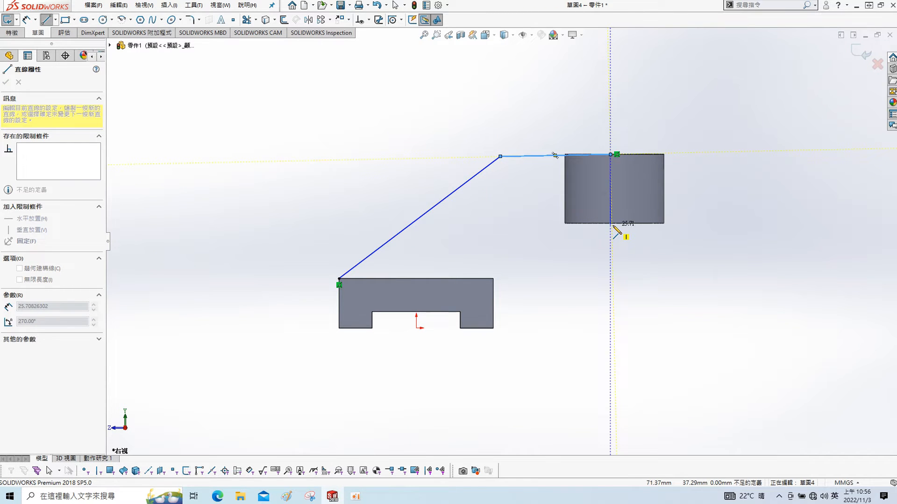
click(611, 226)
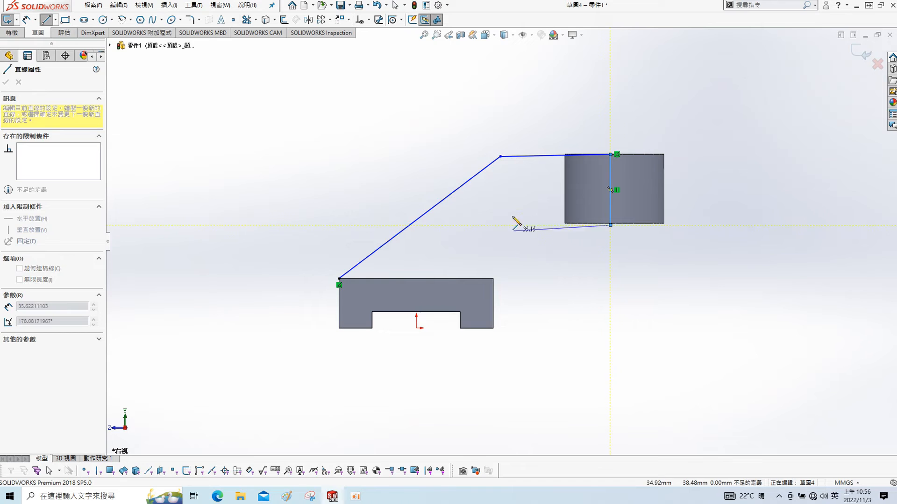
key(Escape)
key(Escape)
- Show the temporary axes and make the vertical sketch line collinear with the cylindrical boss's axis
click(531, 35)
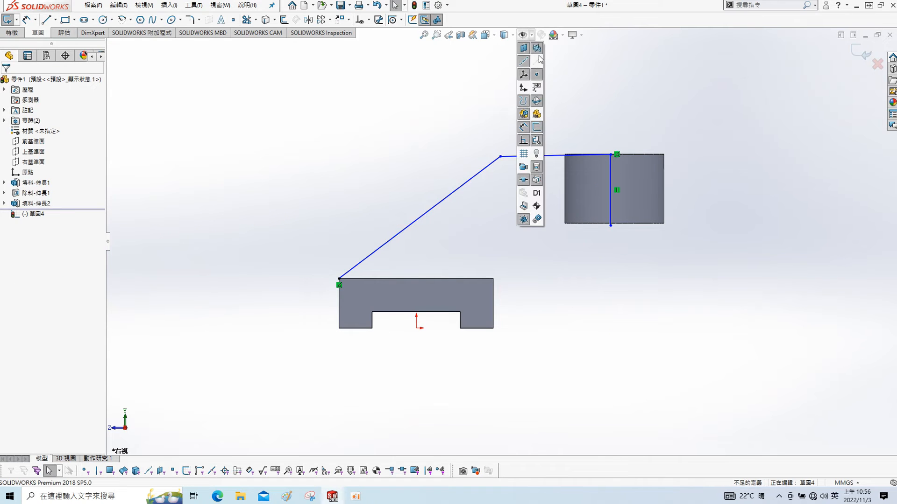
scroll(607, 140, down, 5)
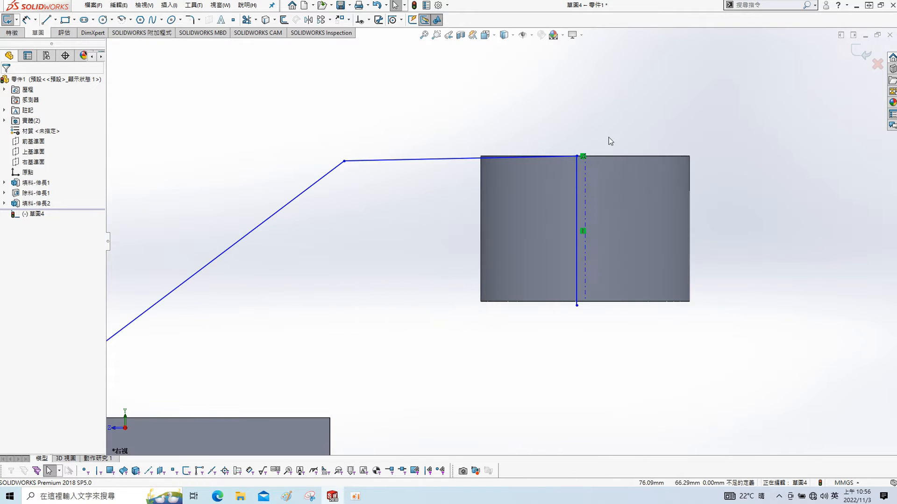
click(573, 218)
ctrl+click(565, 229)
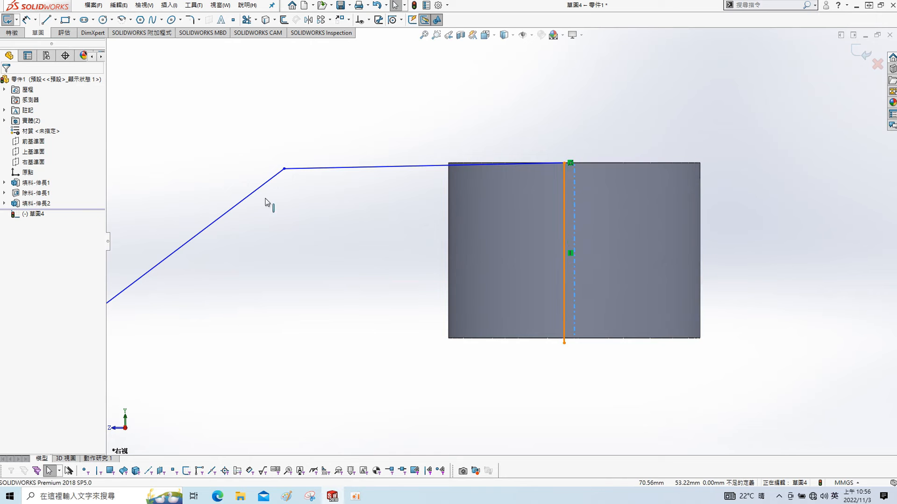
click(8, 234)
click(232, 131)
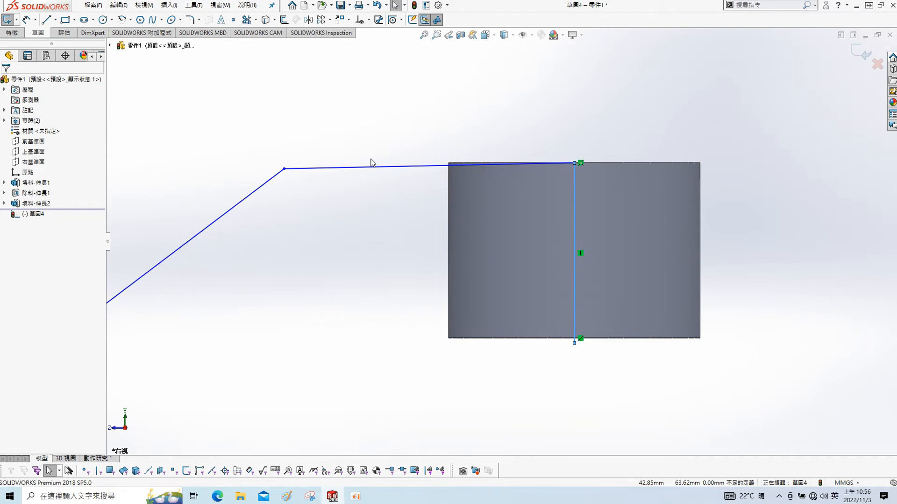
- Make the nearly horizontal upper sketch line collinear with the boss's top edge
click(596, 158)
ctrl+click(615, 163)
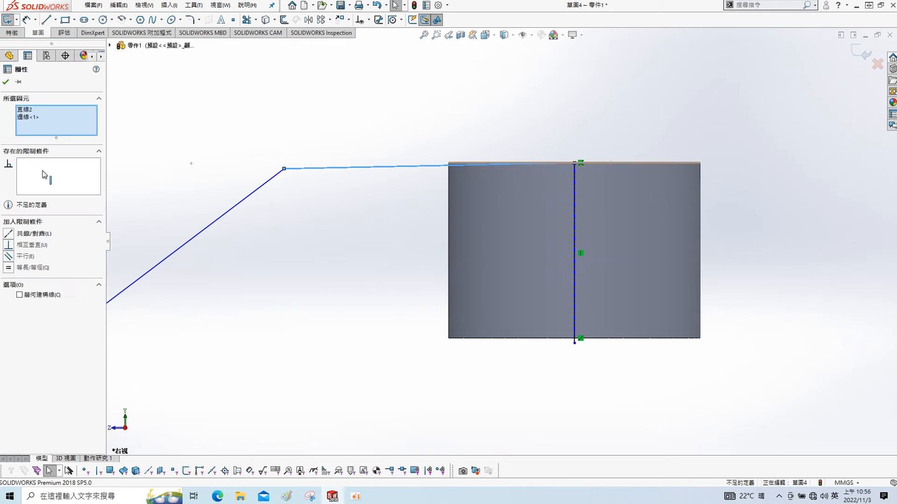
click(8, 233)
click(295, 120)
scroll(346, 141, up, 4)
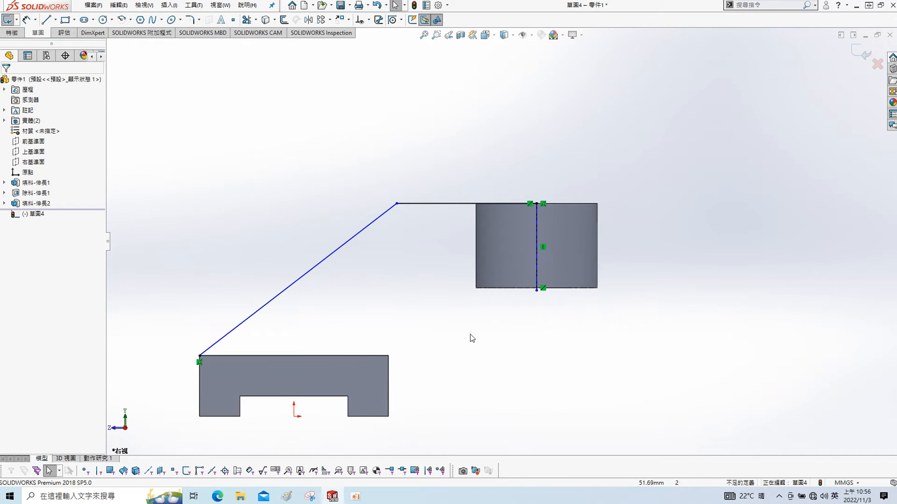
- Convert the boss's bottom edge and the block's top edge into sketch entities
click(511, 288)
key(s)
click(467, 316)
key(s)
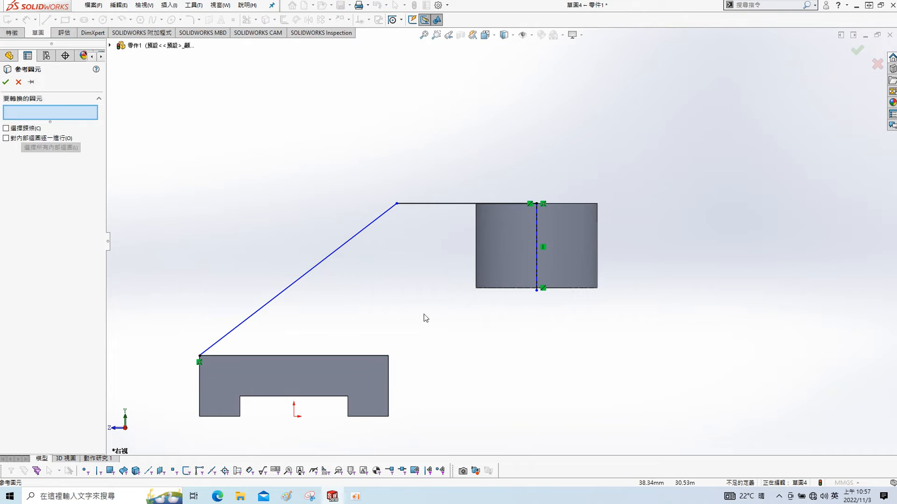
click(498, 292)
click(499, 295)
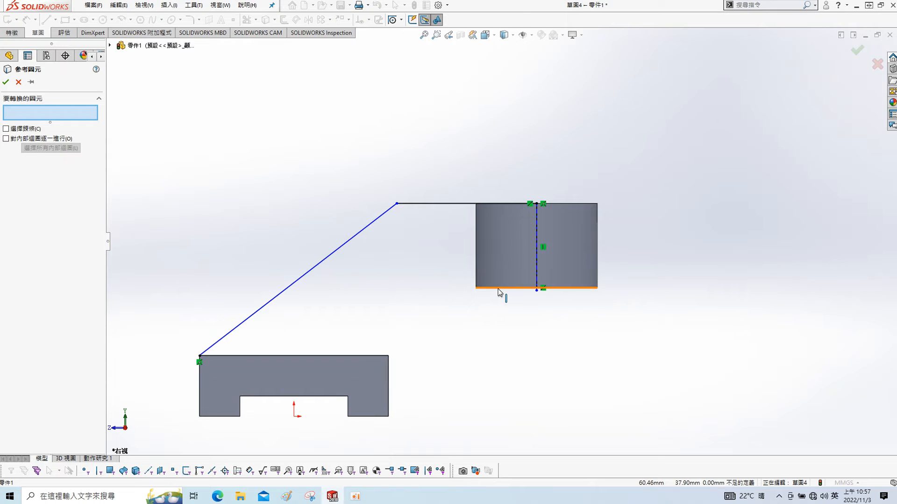
click(499, 288)
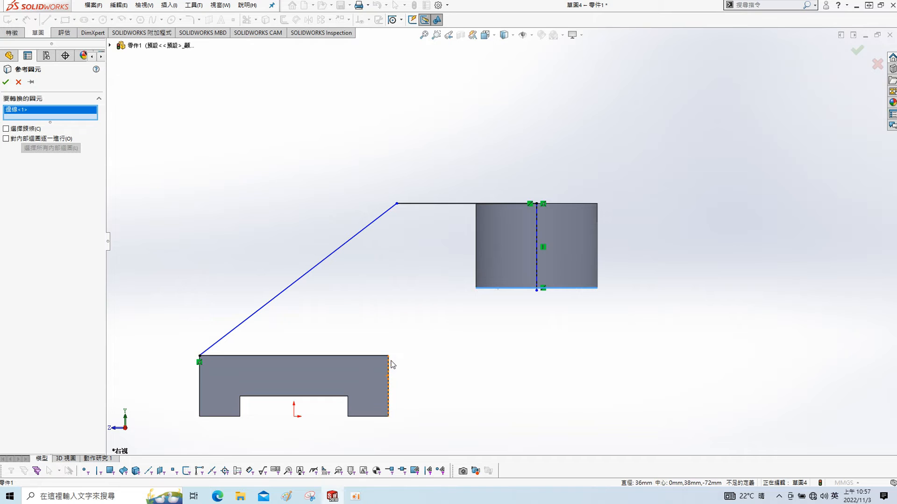
click(373, 356)
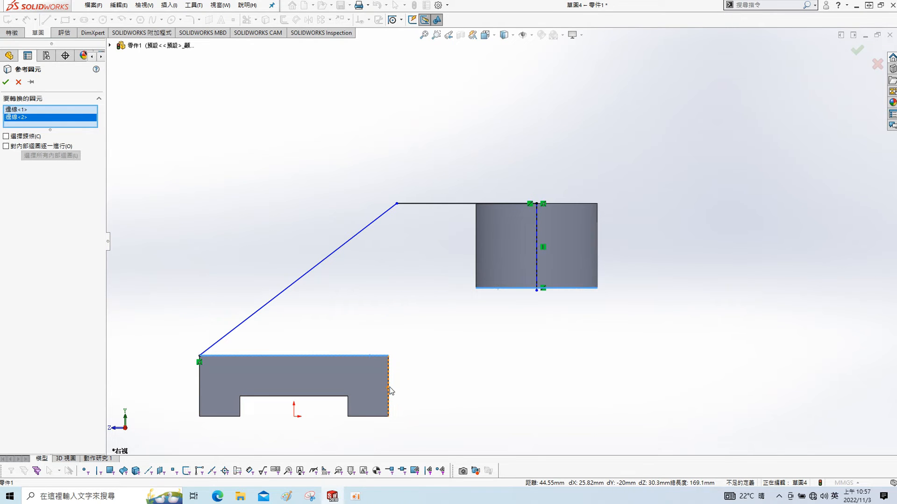
click(6, 83)
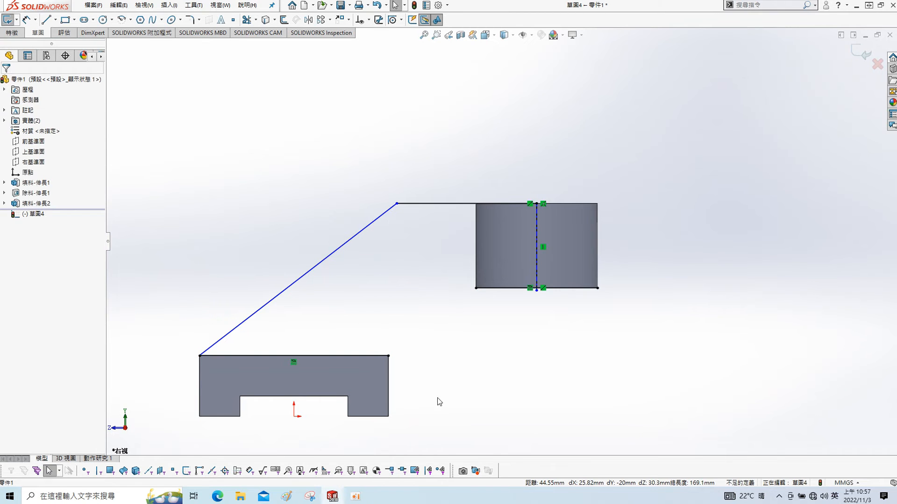
- Turn on the edge selection filter and convert the block's rear vertical edge into a sketch line
click(99, 471)
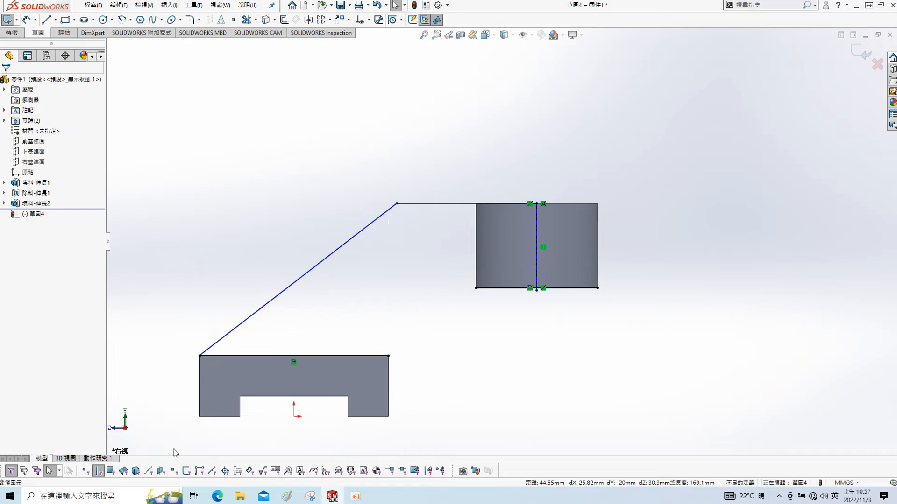
click(389, 404)
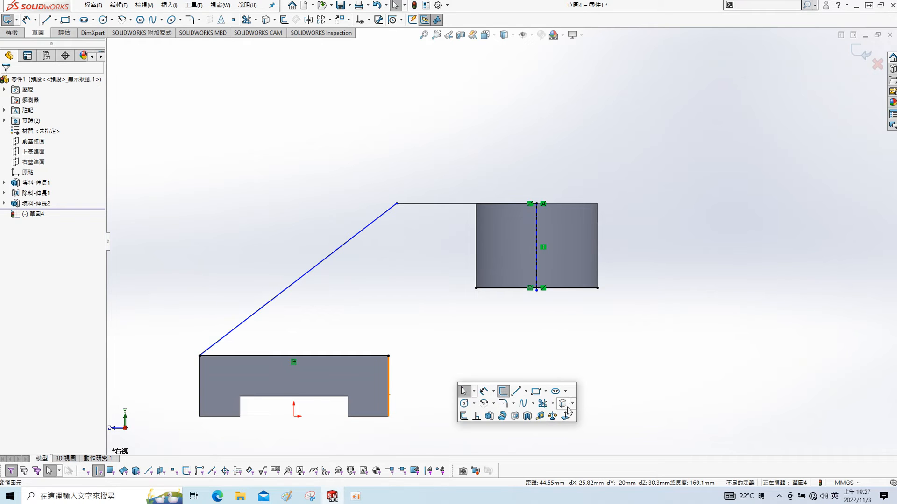
key(Return)
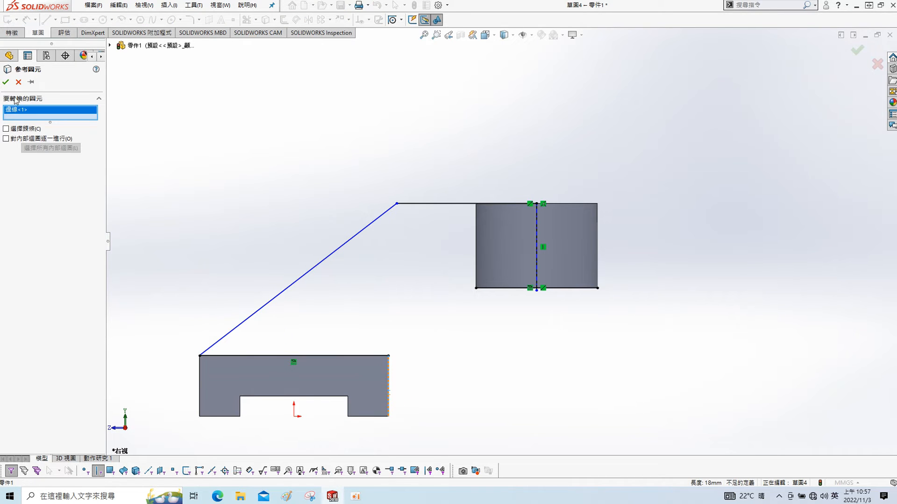
click(6, 83)
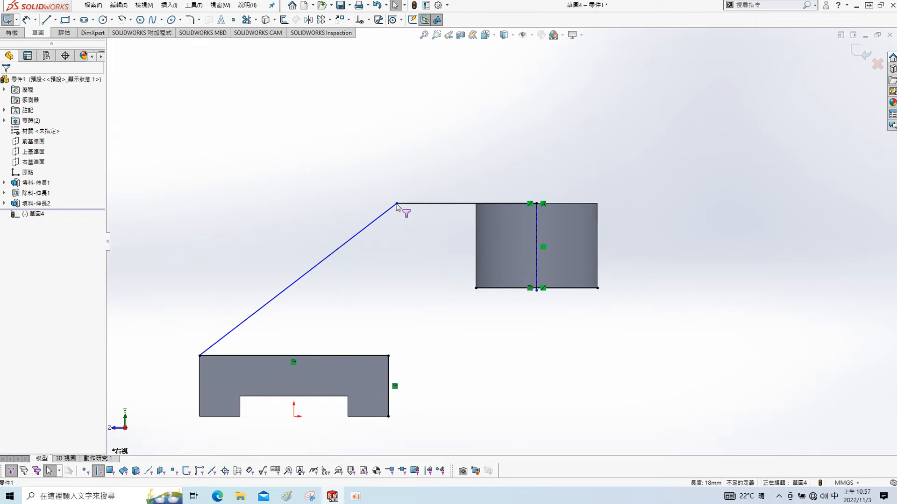
- Turn off the selection filters and draw a line from the boss's lower front corner to the block's lower rear corner
click(11, 472)
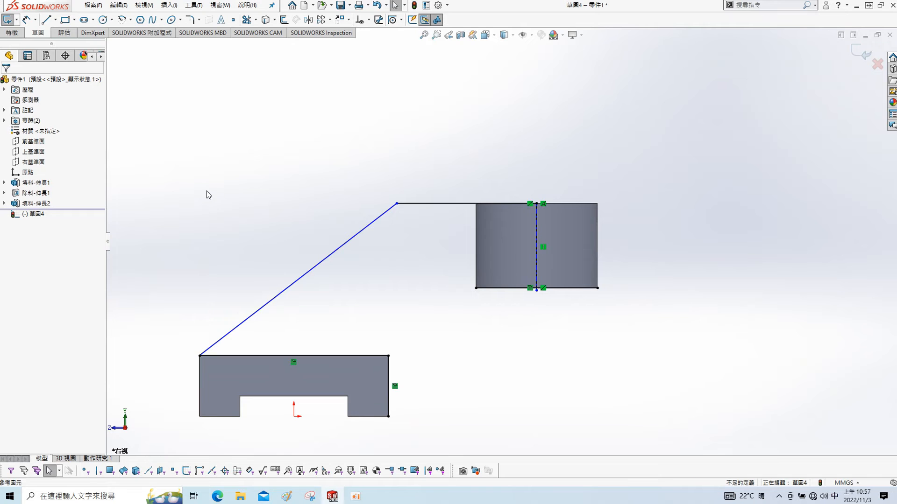
key(s)
click(351, 220)
click(476, 289)
click(388, 416)
key(Escape)
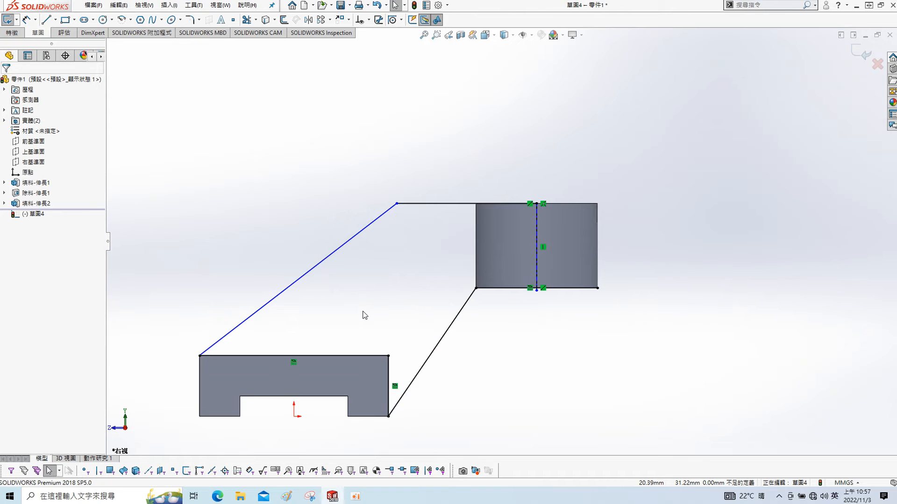
key(s)
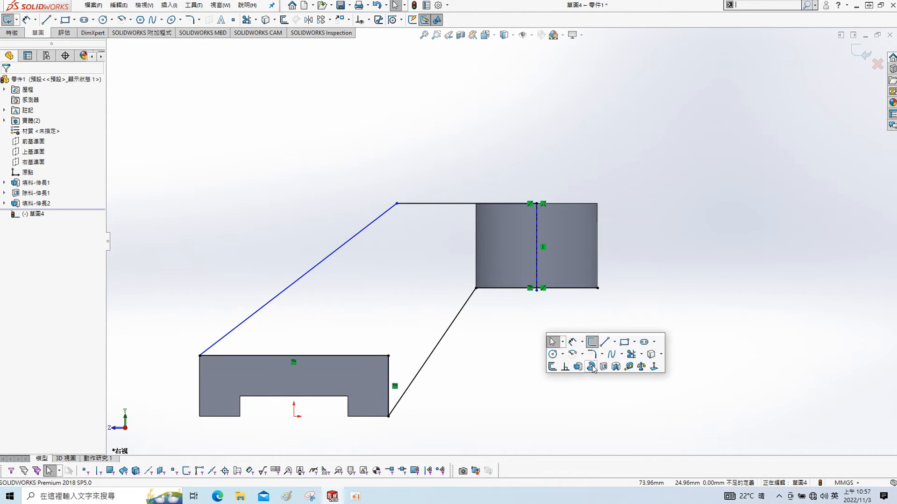
click(631, 355)
click(463, 204)
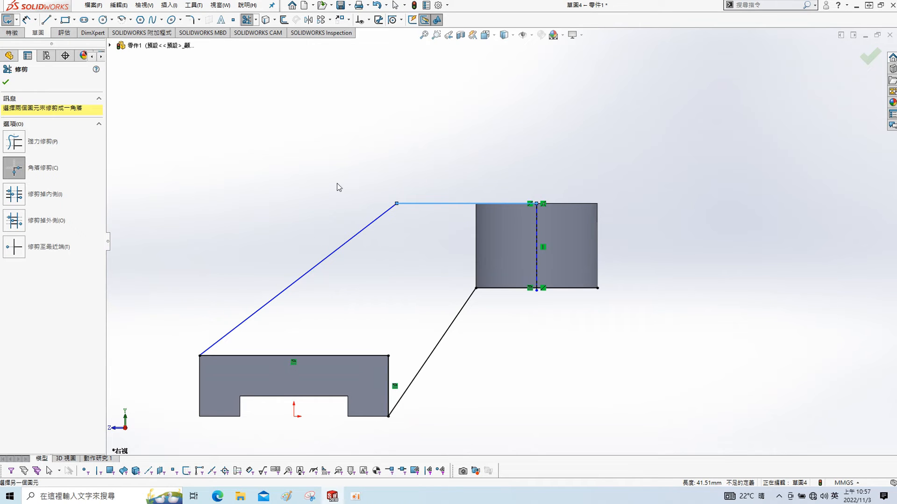
key(s)
key(Escape)
- Corner-trim the vertical axis line against the boss's bottom line to close the arm profile
scroll(579, 274, down, 4)
key(s)
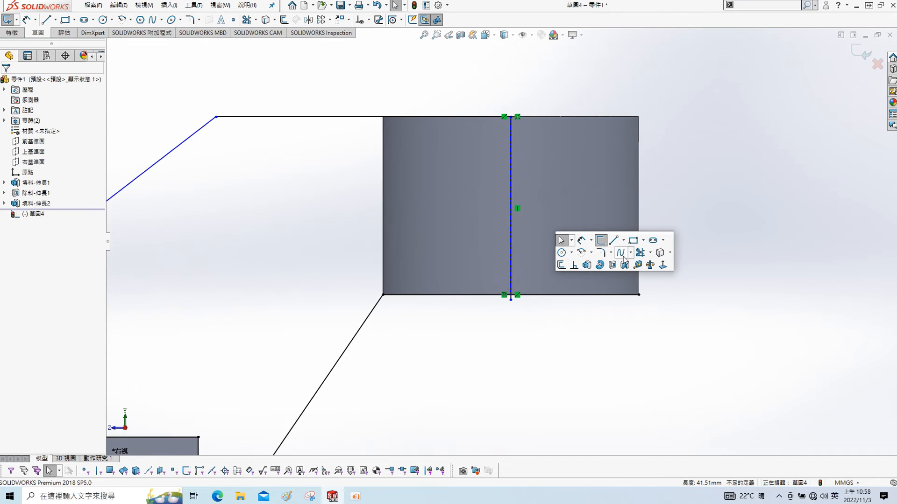
click(640, 252)
click(510, 256)
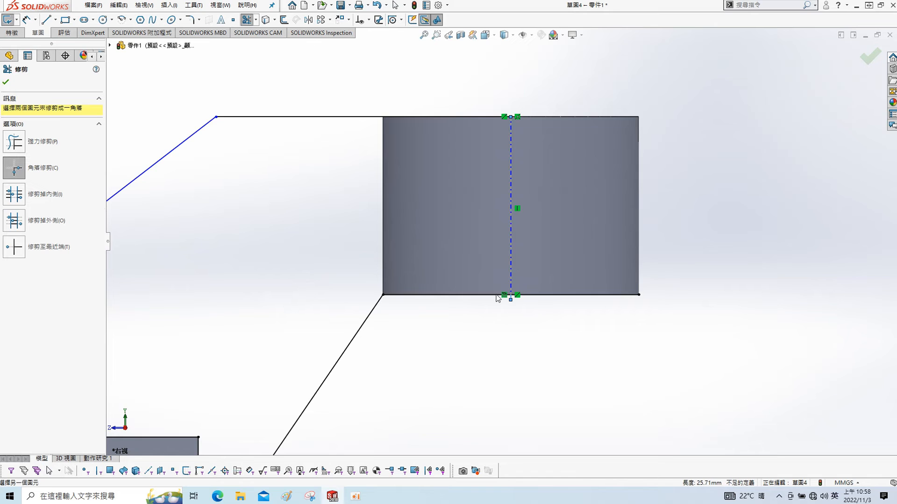
scroll(500, 239, up, 3)
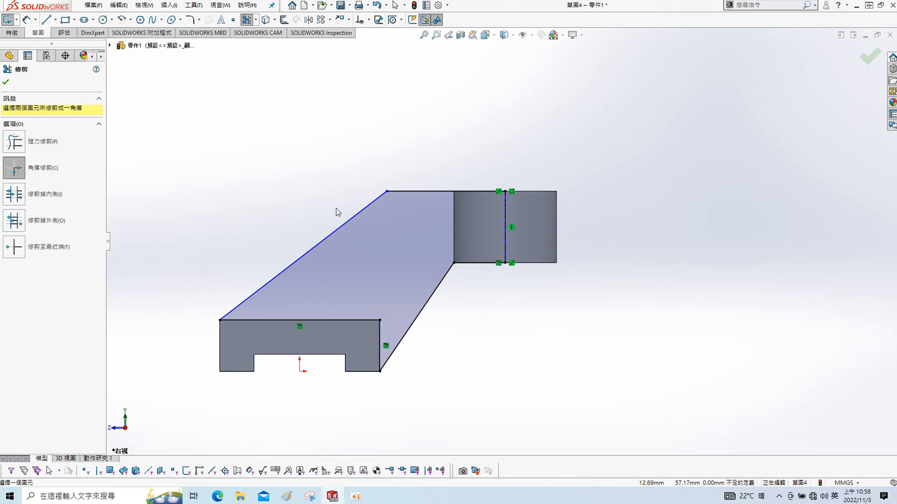
- Dimension the horizontal distance from the arm profile's upper corner to the boss axis line as 36 mm
key(s)
click(315, 158)
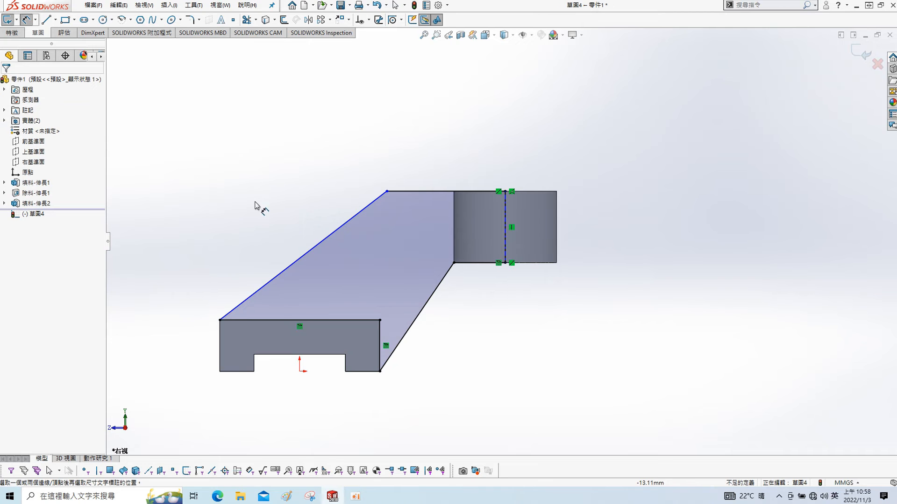
click(505, 235)
click(387, 191)
click(420, 134)
key(Return)
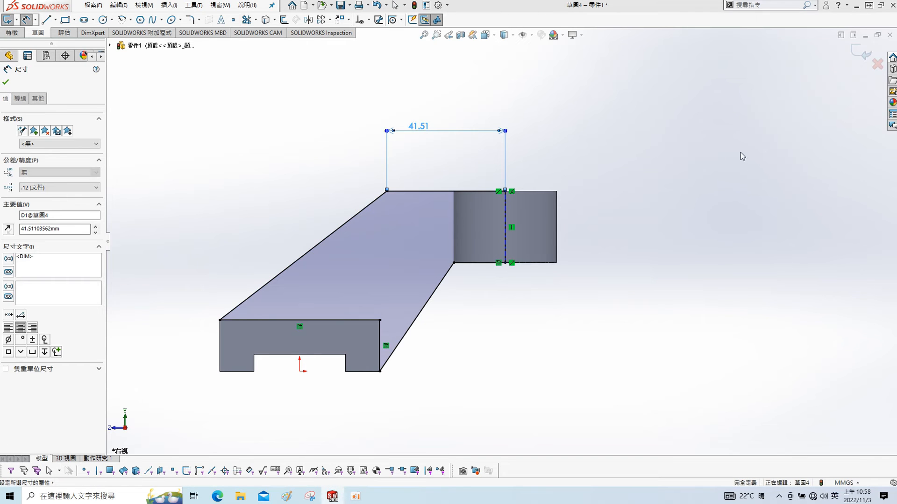
click(746, 154)
- Extrude the arm profile 12 mm symmetrically about the sketch plane, merged with the block and boss
scroll(576, 187, up, 3)
middle_drag(530, 207, 552, 286)
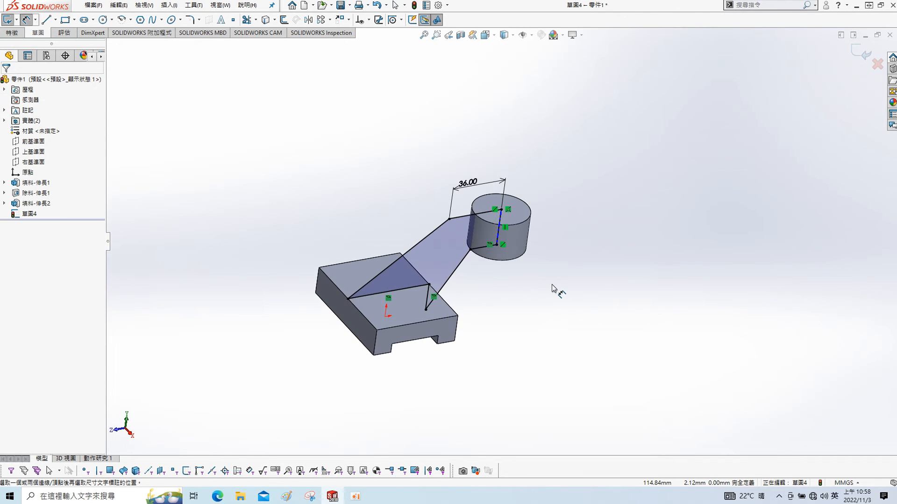
key(s)
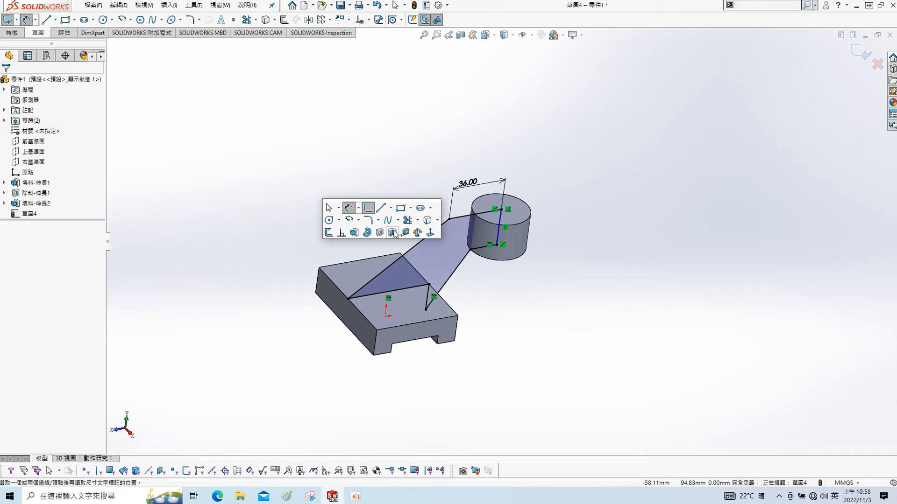
click(353, 231)
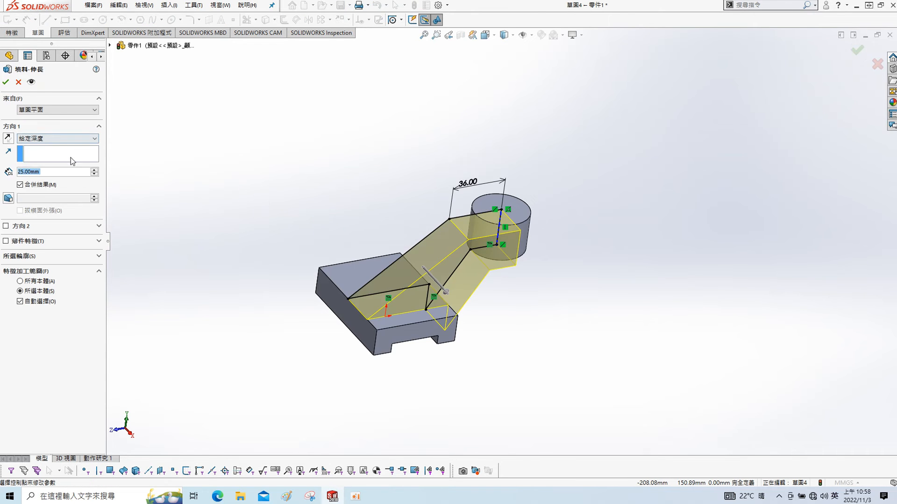
click(37, 183)
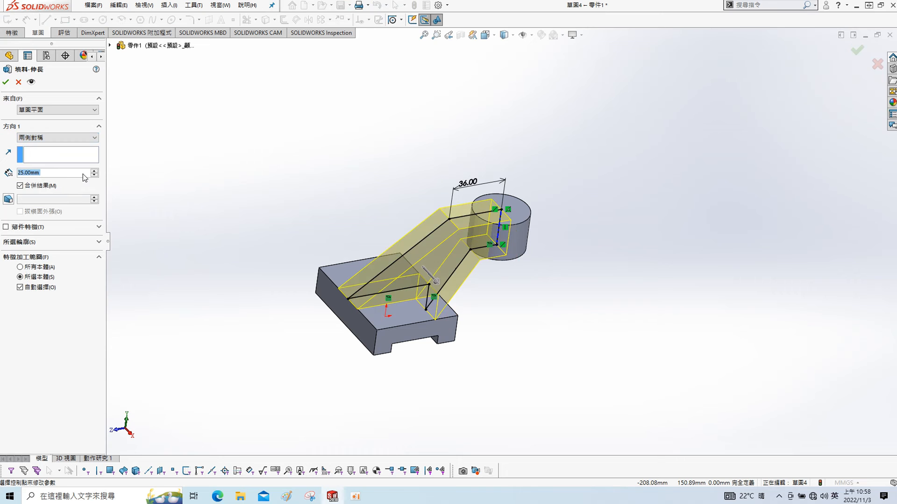
text(12)
key(Return)
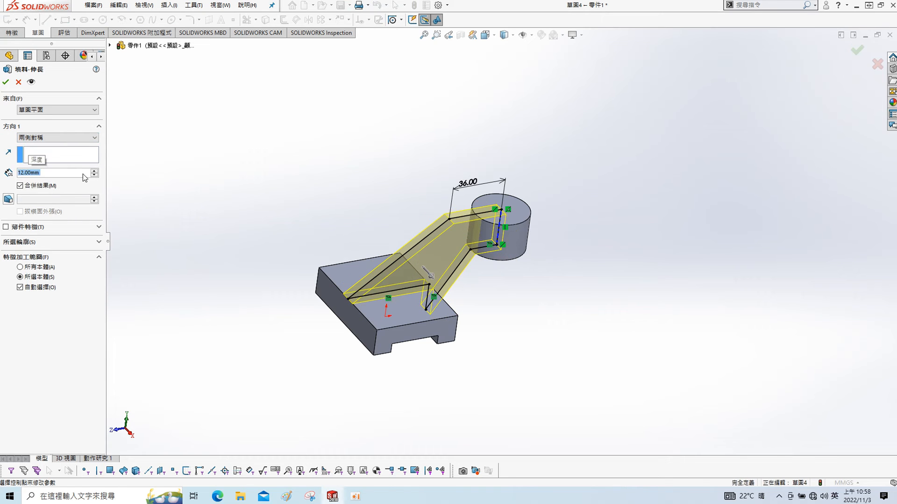
click(6, 84)
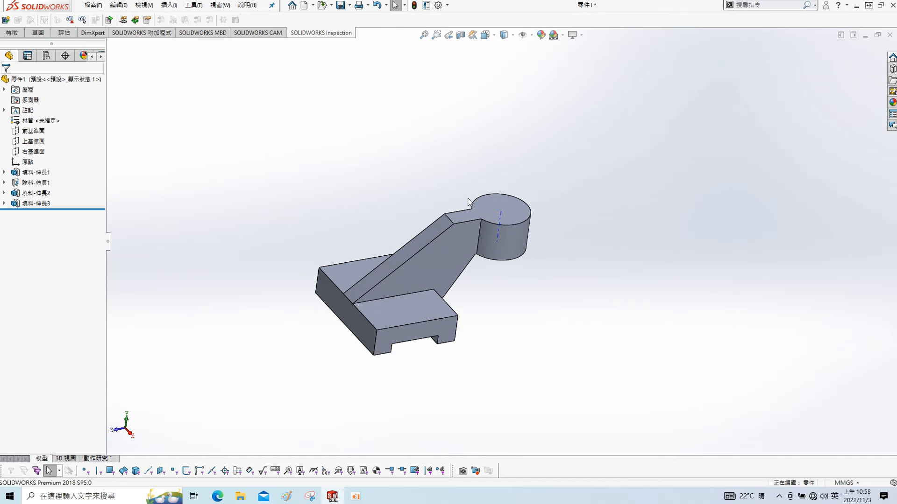
- Open a sketch on the boss's top face and draw a circle about 16 mm in diameter
click(507, 201)
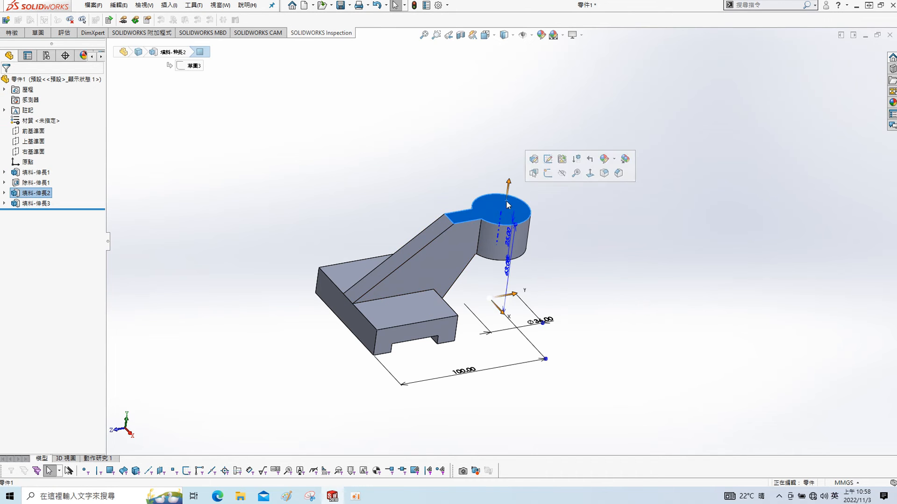
click(549, 175)
key(s)
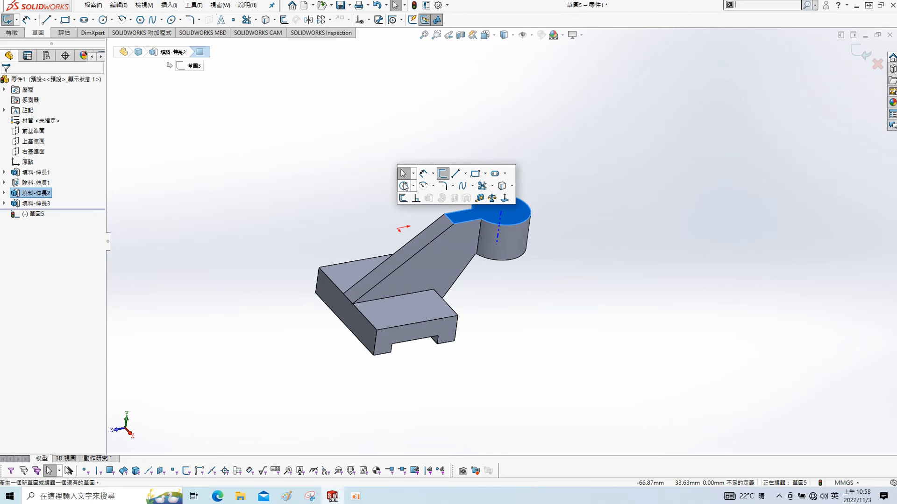
click(404, 186)
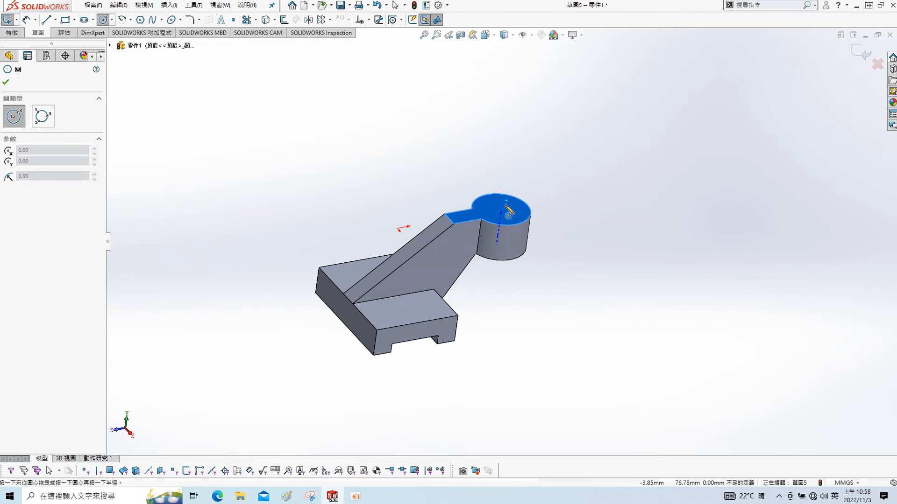
click(506, 205)
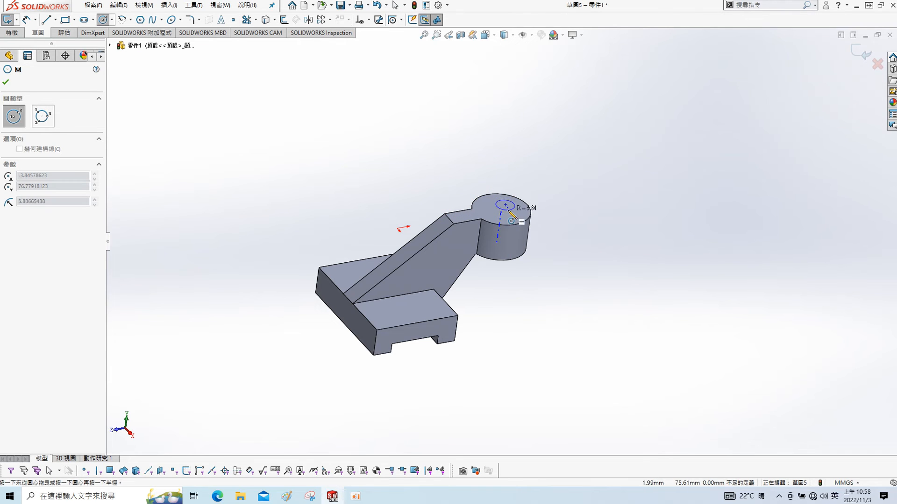
click(510, 212)
key(Escape)
- Make the circle concentric with the boss's outer edge
key(s)
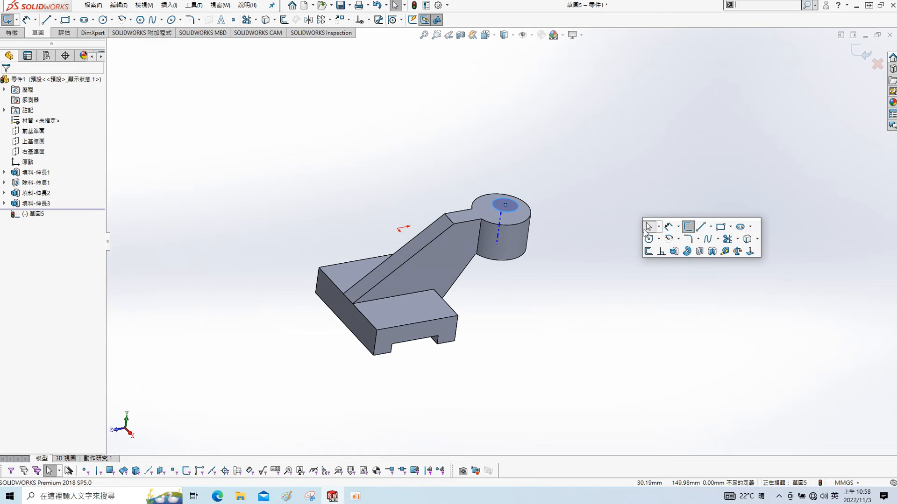
click(750, 255)
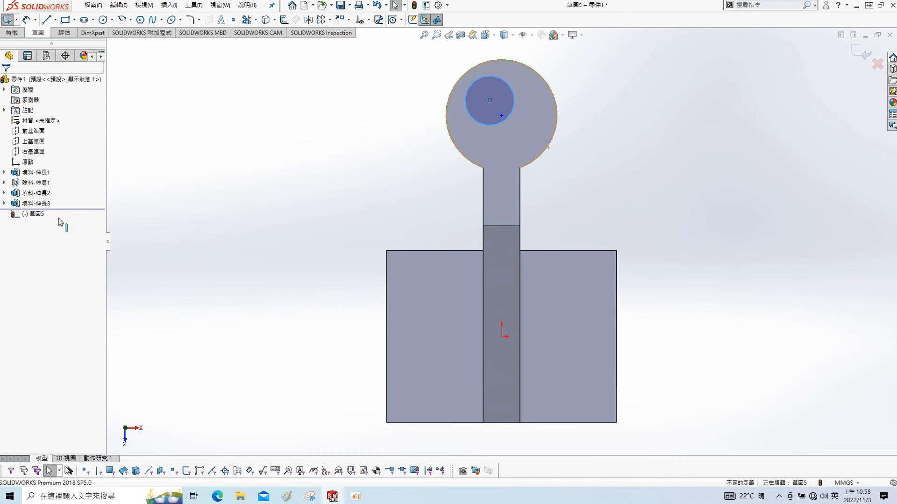
click(8, 257)
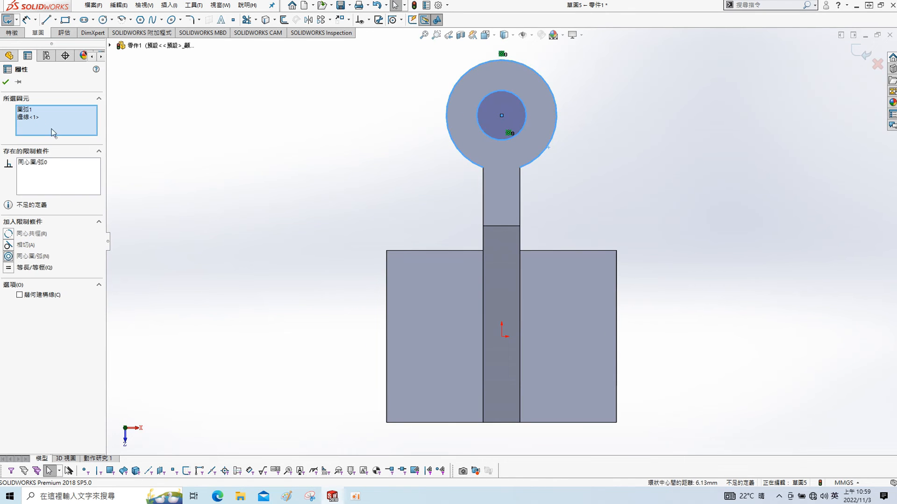
click(6, 83)
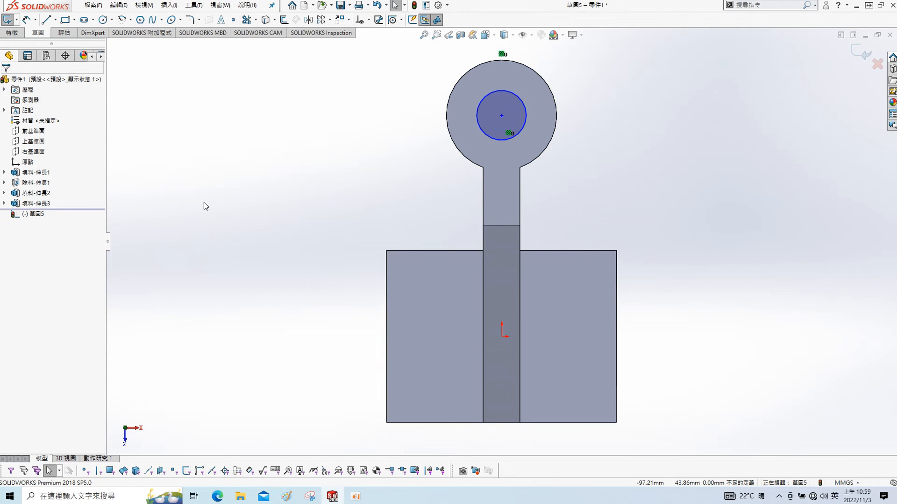
- Dimension the circle's diameter as 22 mm
key(s)
click(232, 208)
click(528, 132)
click(603, 146)
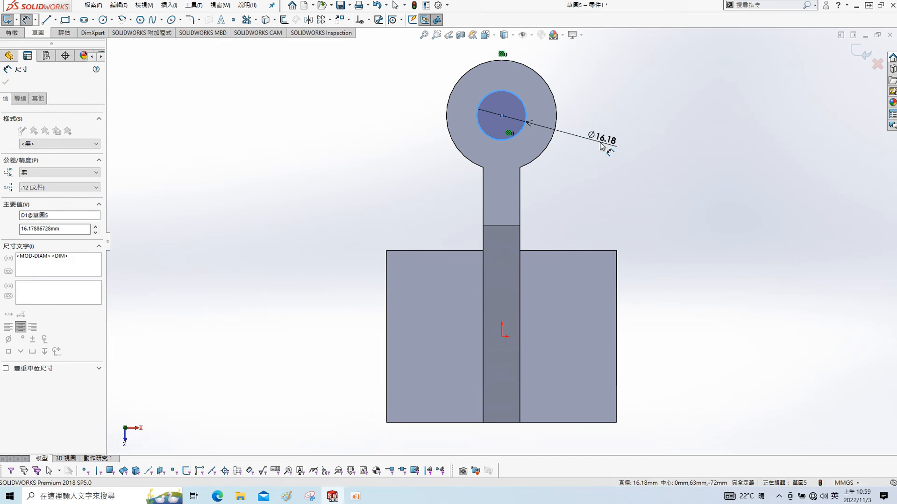
text(22)
key(Return)
- Cut-extrude the 22 mm circle through all to bore the boss
key(s)
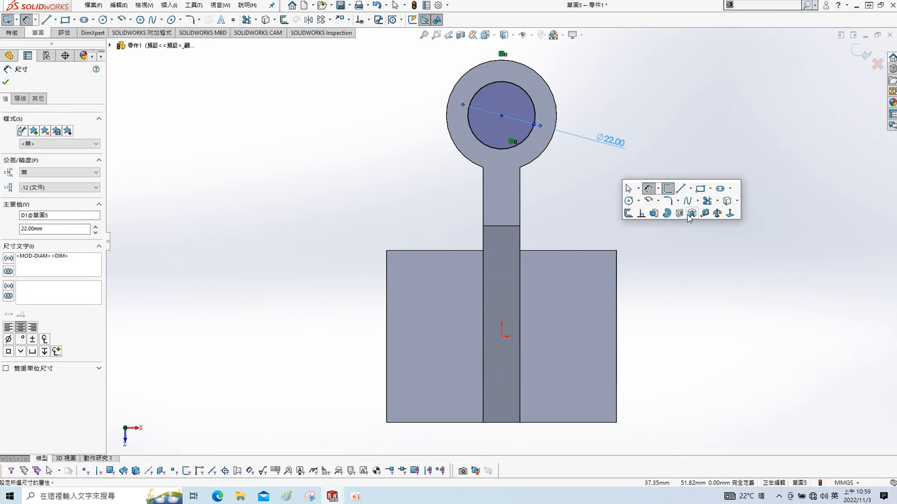
click(692, 214)
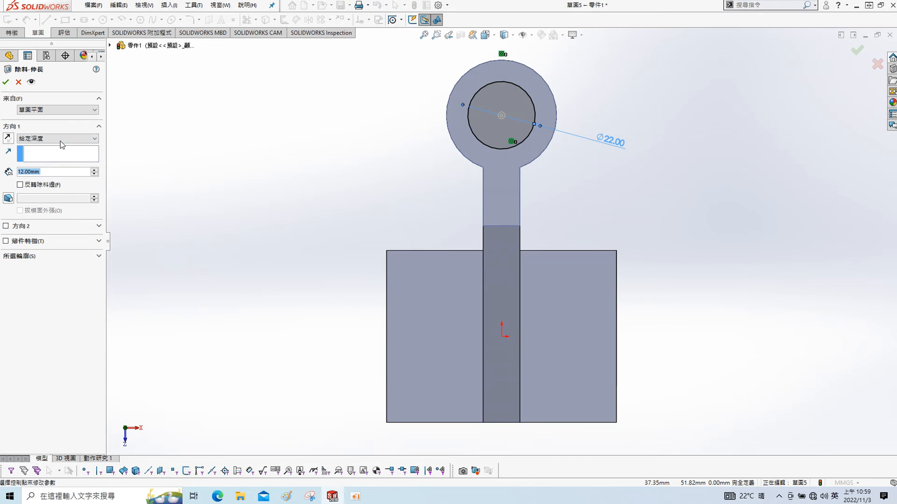
click(60, 139)
click(60, 156)
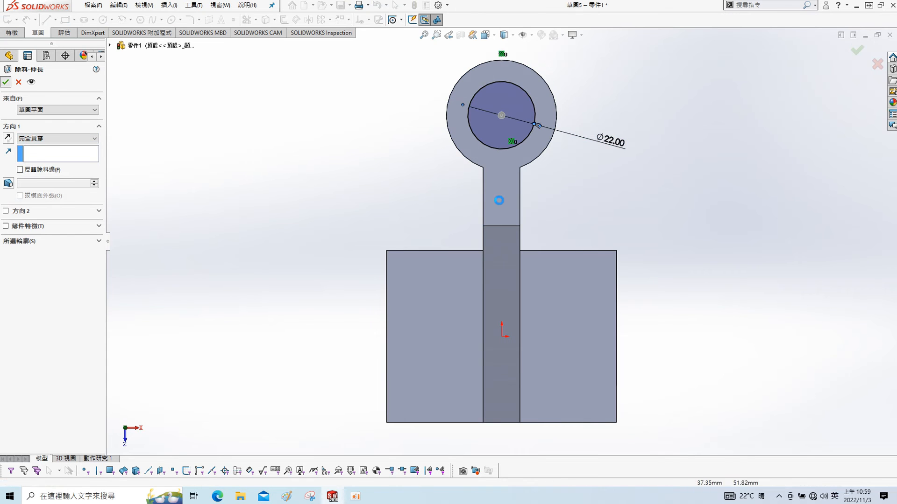
- Set up a Hole Wizard hole with the JIS standard, dowel hole type, size Ø12.0 and a through-all end condition
middle_drag(585, 260, 579, 307)
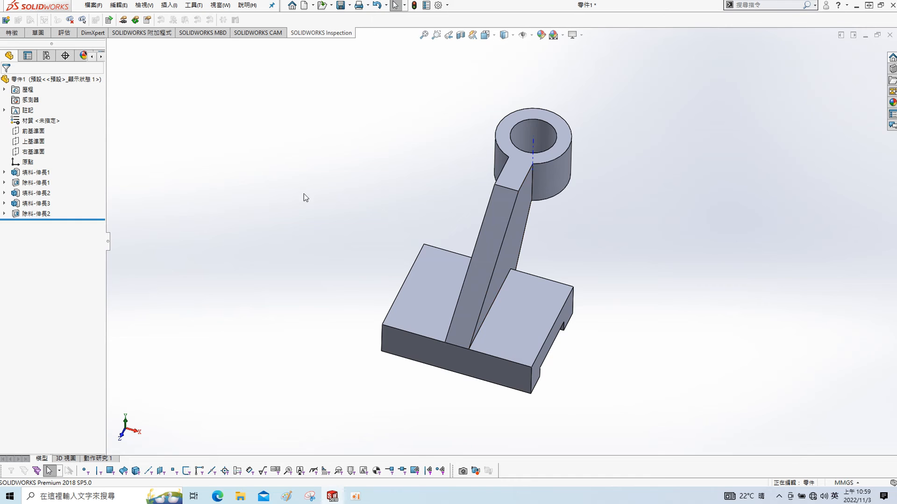
key(s)
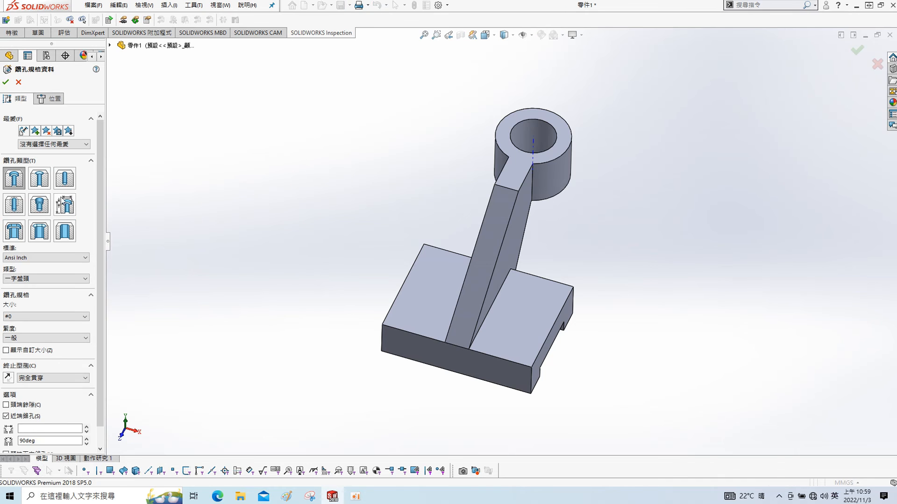
click(64, 178)
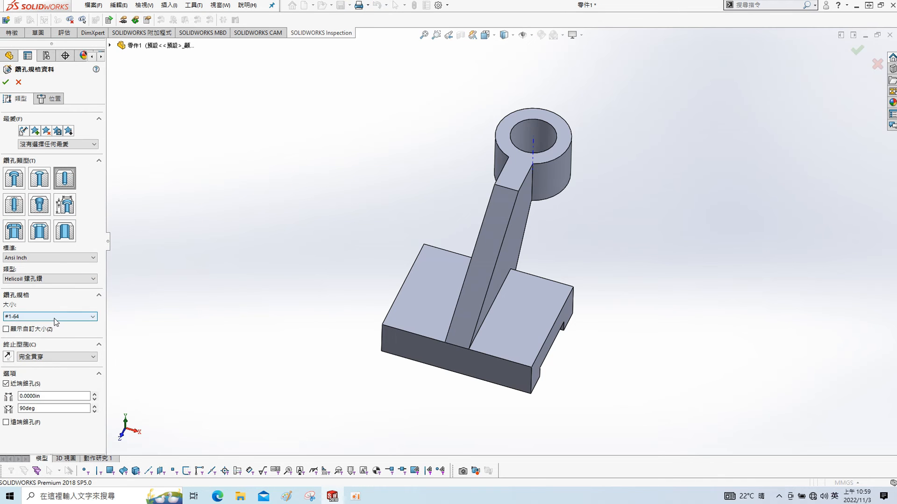
click(45, 281)
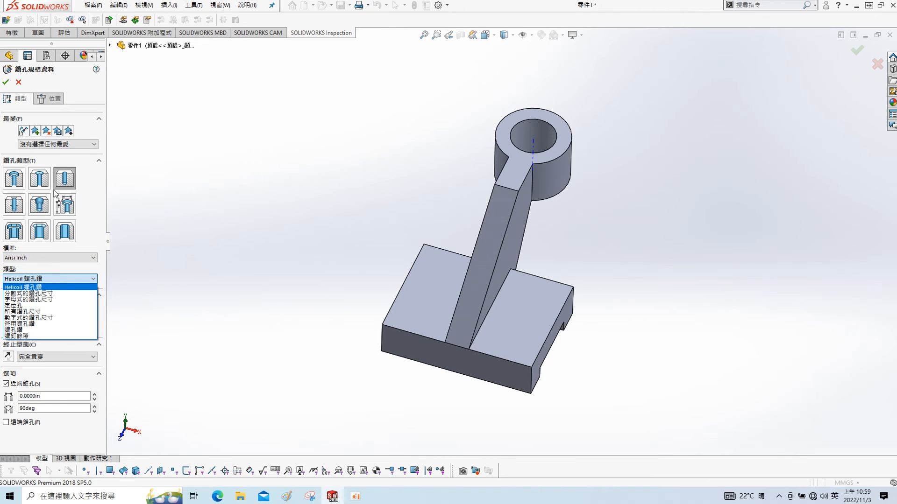
click(16, 206)
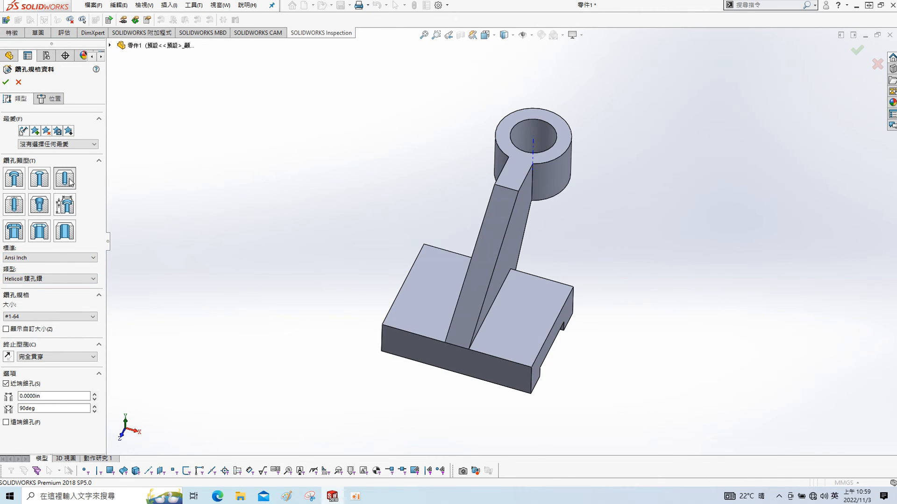
click(61, 258)
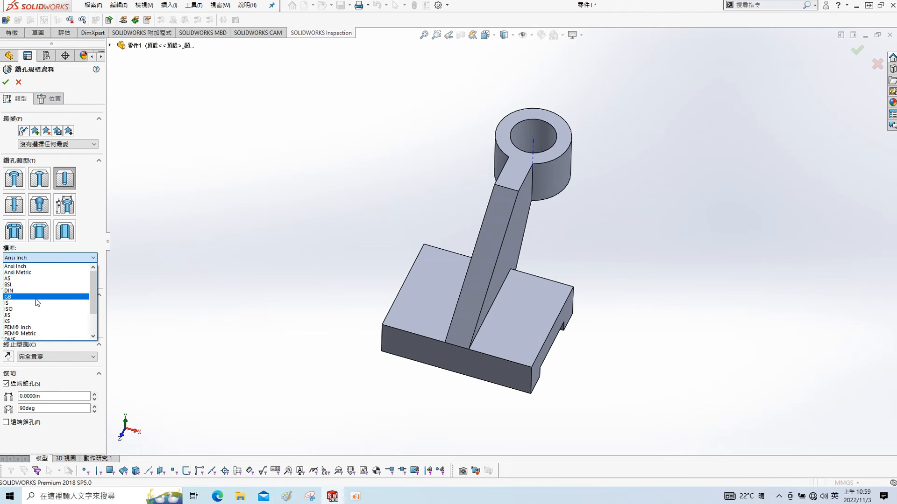
click(34, 316)
click(61, 317)
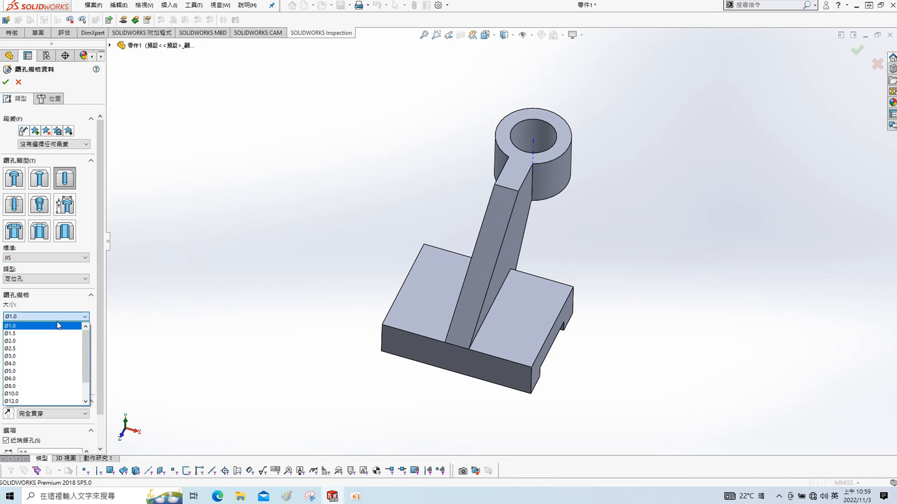
click(46, 402)
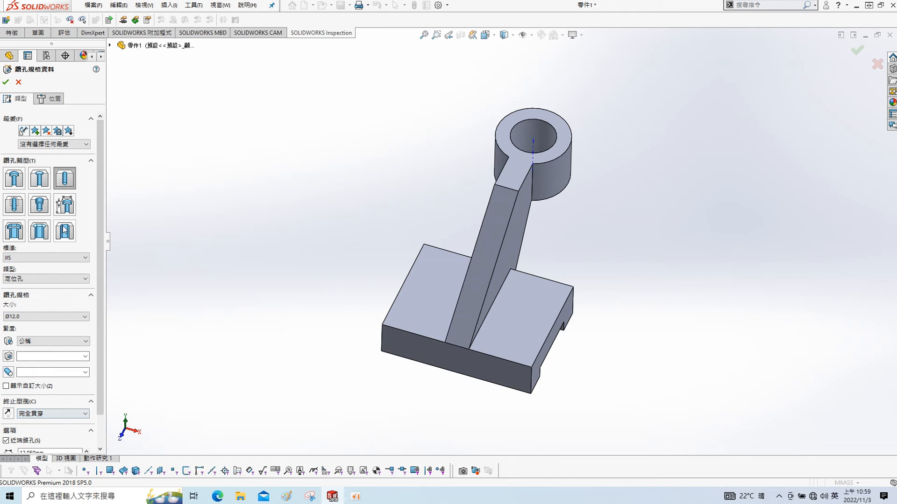
- Place two hole positions on the base block's top faces, one on each side of the connecting arm
click(52, 99)
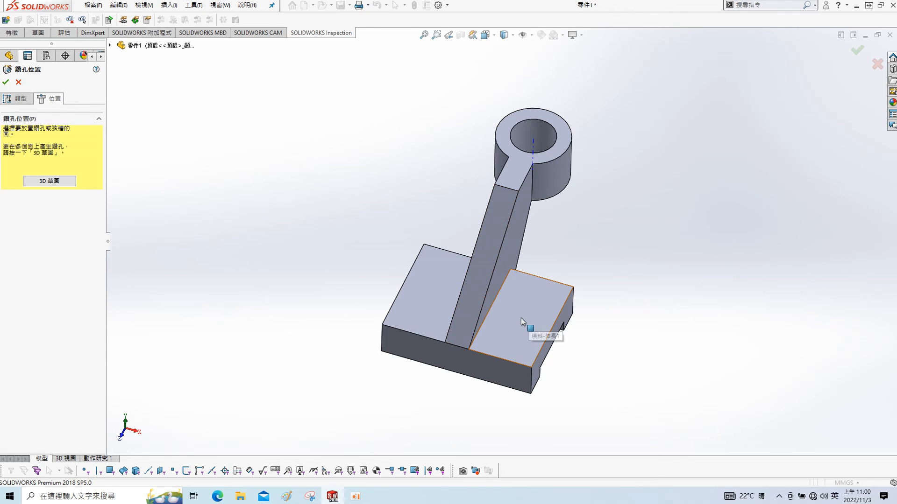
click(521, 318)
click(515, 320)
click(431, 295)
key(s)
click(459, 266)
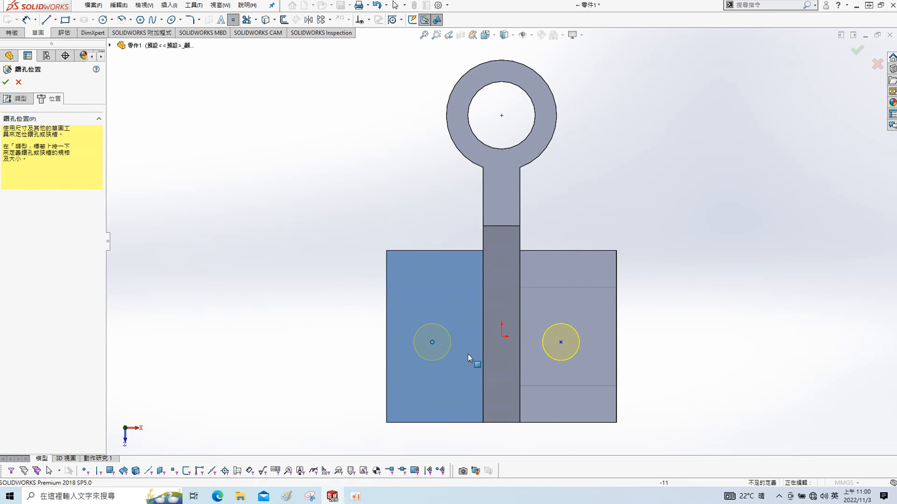
key(Escape)
- Add a horizontal relation between the two hole centre points
ctrl+click(562, 344)
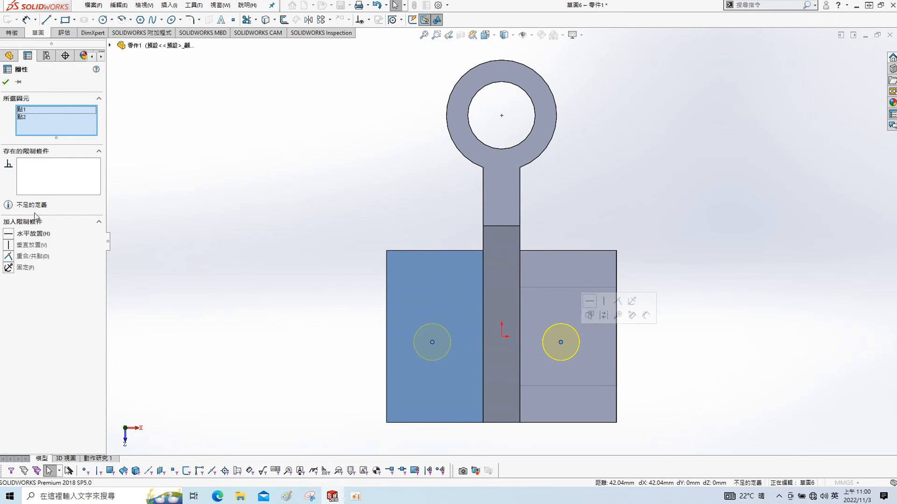
click(14, 234)
click(6, 83)
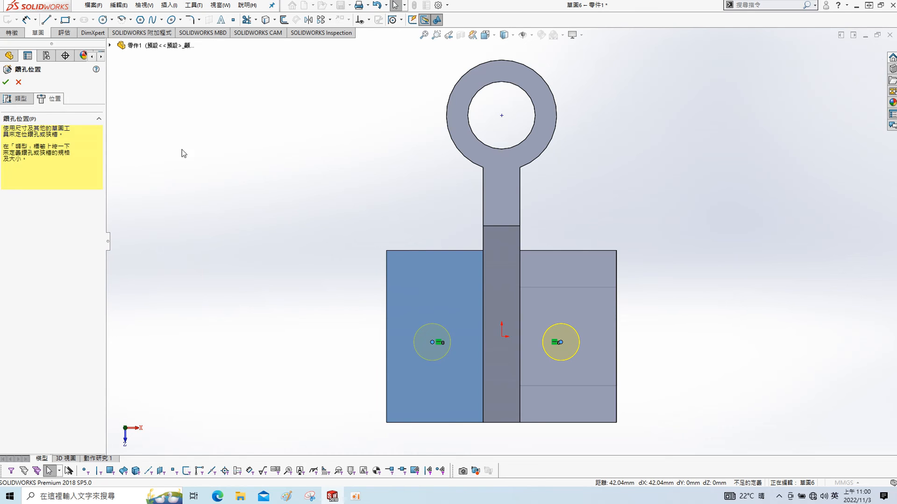
- Dimension the centre of the hole to the right of the arm at 28 mm from the base's front edge
key(s)
click(326, 228)
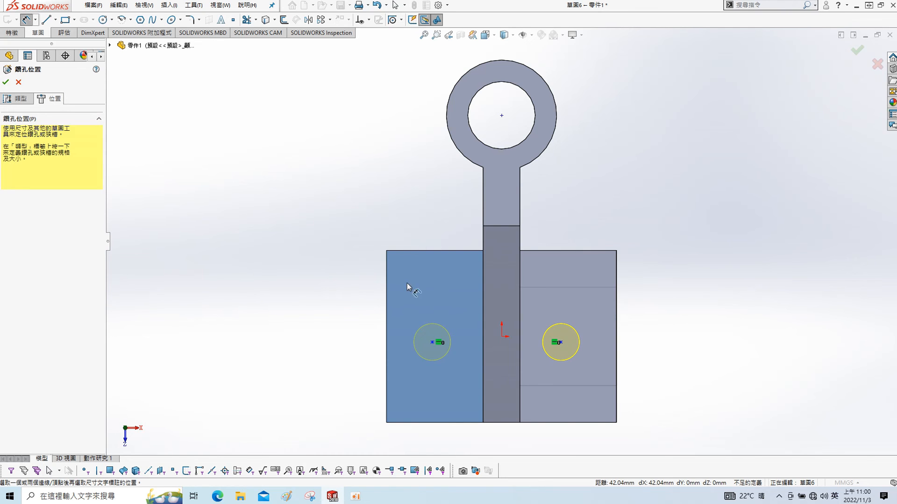
click(564, 343)
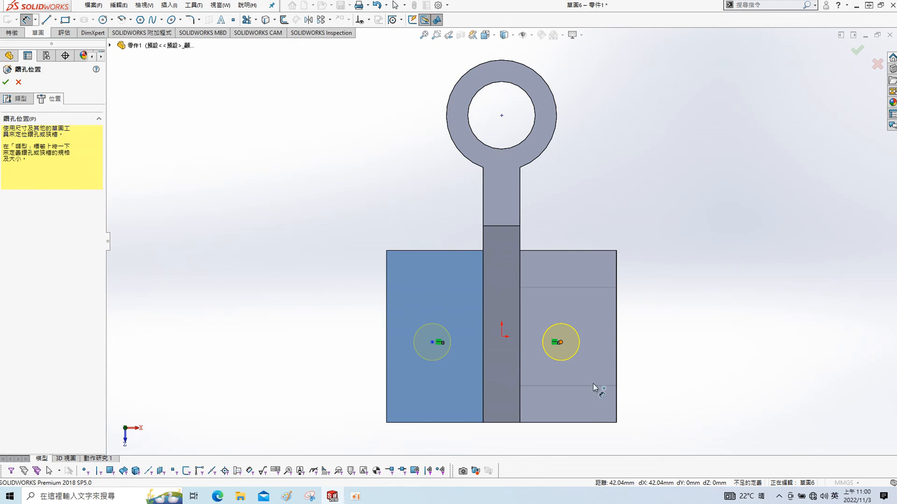
click(582, 423)
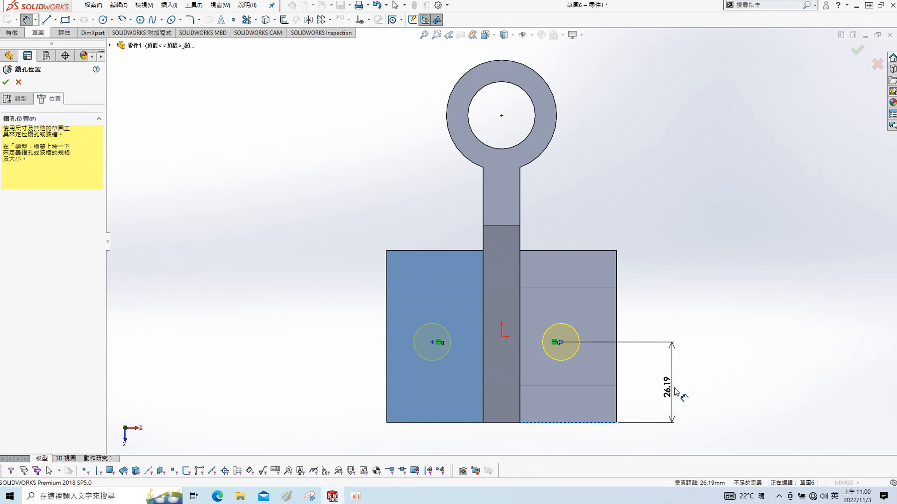
click(668, 386)
text(28)
key(Return)
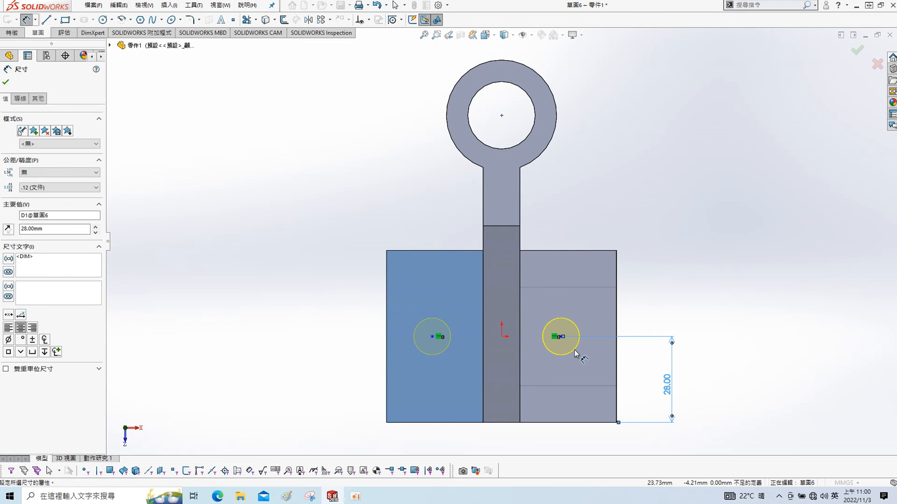
- Dimension the same hole's centre at a horizontal distance of 25 mm from the origin
click(560, 337)
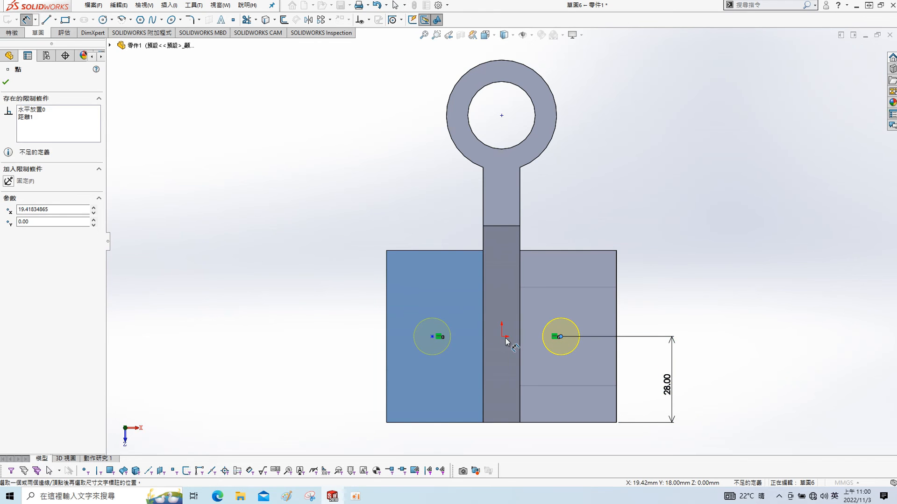
click(502, 336)
click(598, 186)
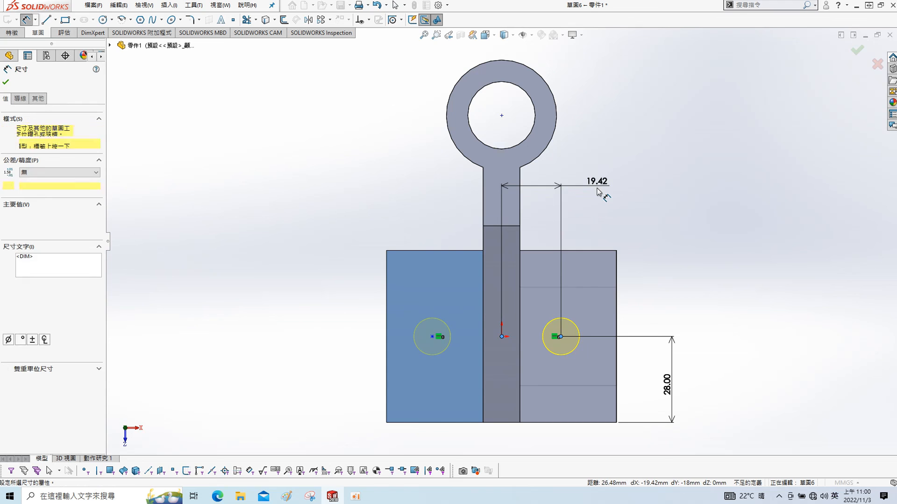
text(25)
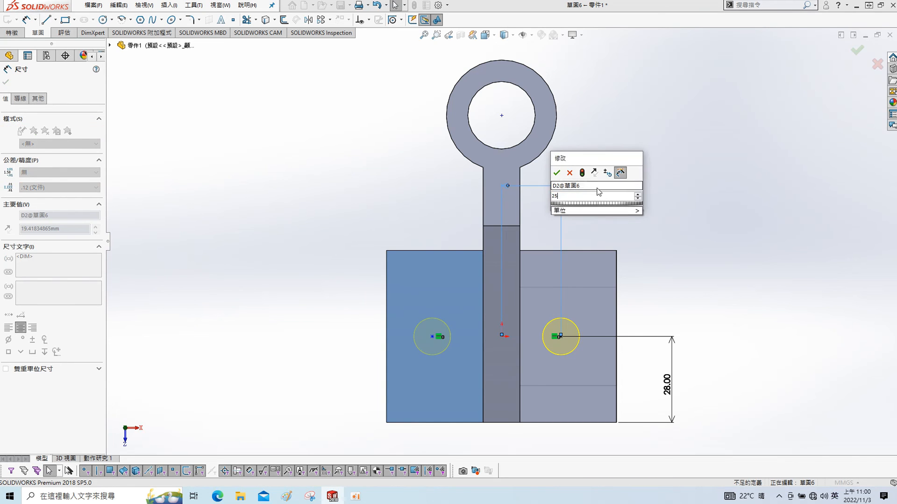
key(Return)
- Dimension the centre of the hole to the left of the arm at 28 mm horizontally from the origin and complete the hole feature
click(451, 336)
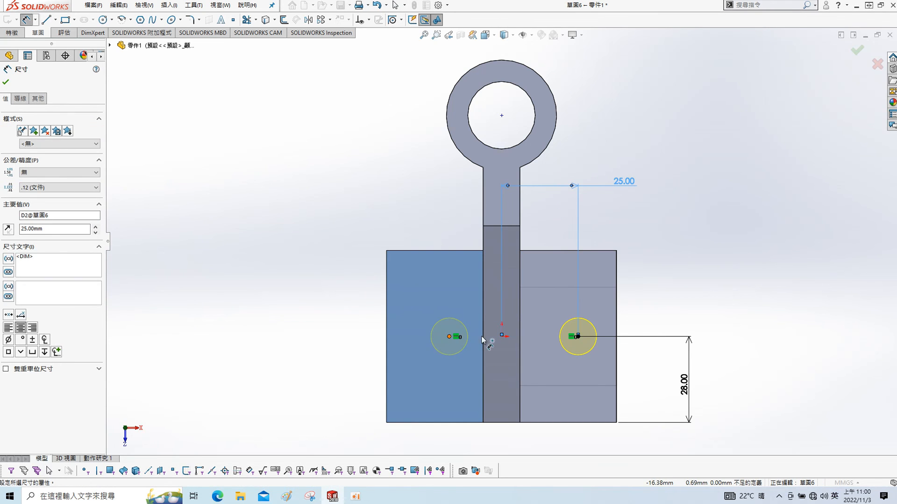
click(502, 337)
click(394, 209)
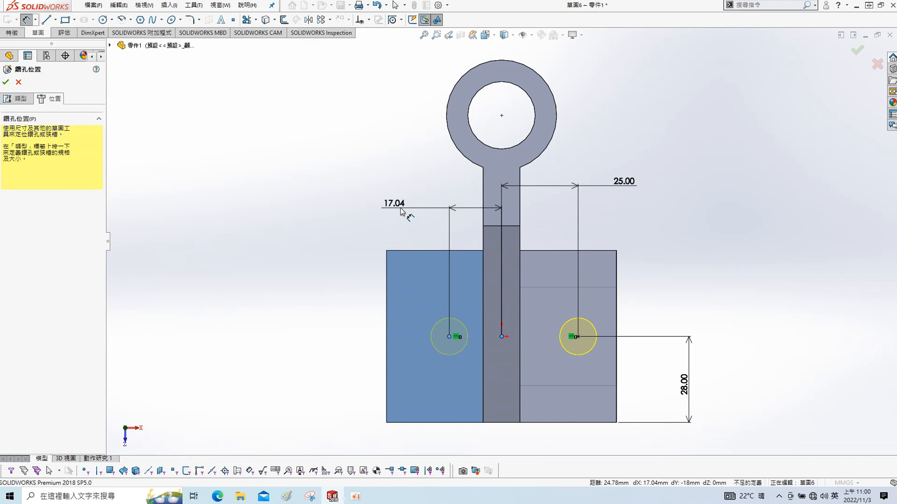
key(Return)
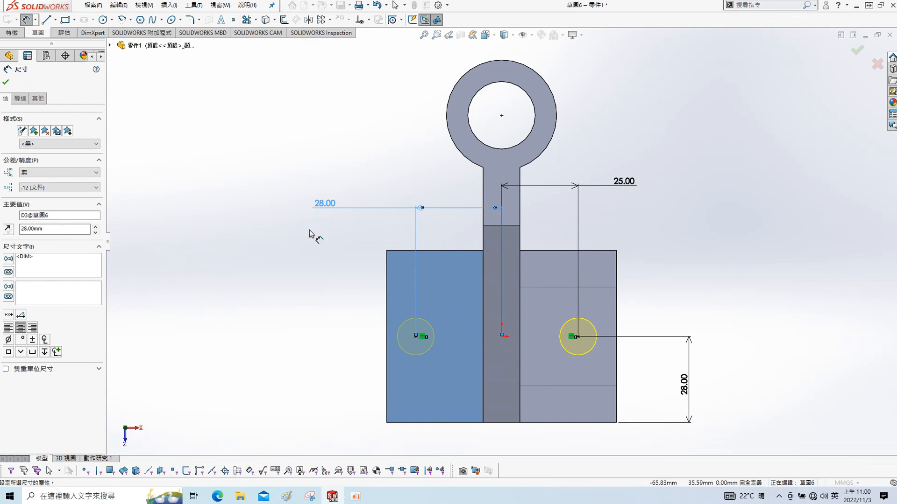
click(6, 83)
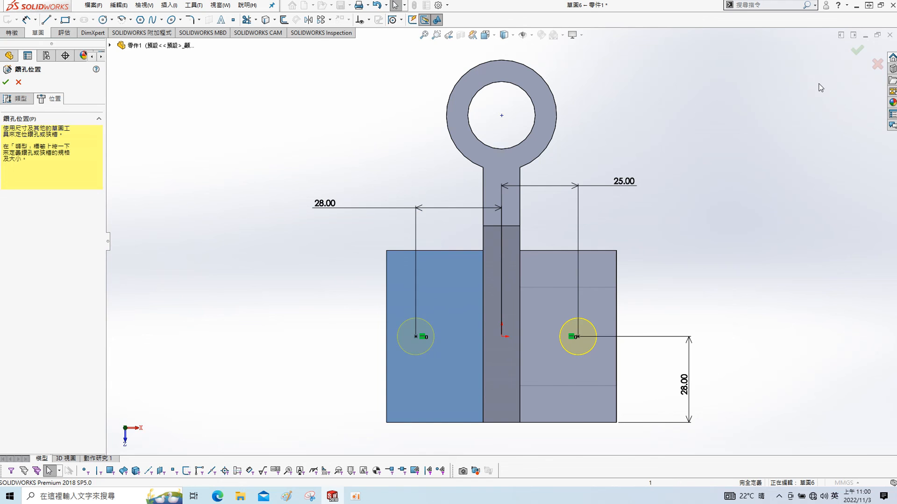
click(857, 50)
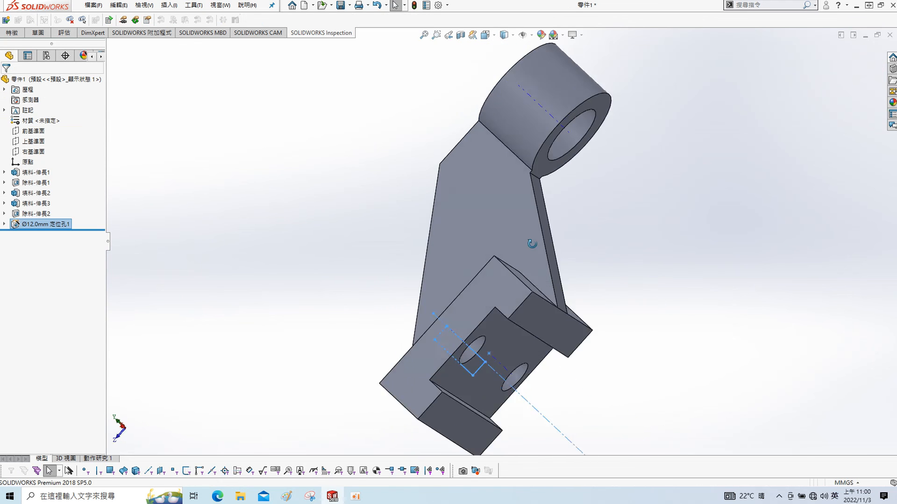
- Hide the axis lines on the model and place the Exercise-38 drawing in Paint beside it for comparison
click(531, 35)
click(523, 35)
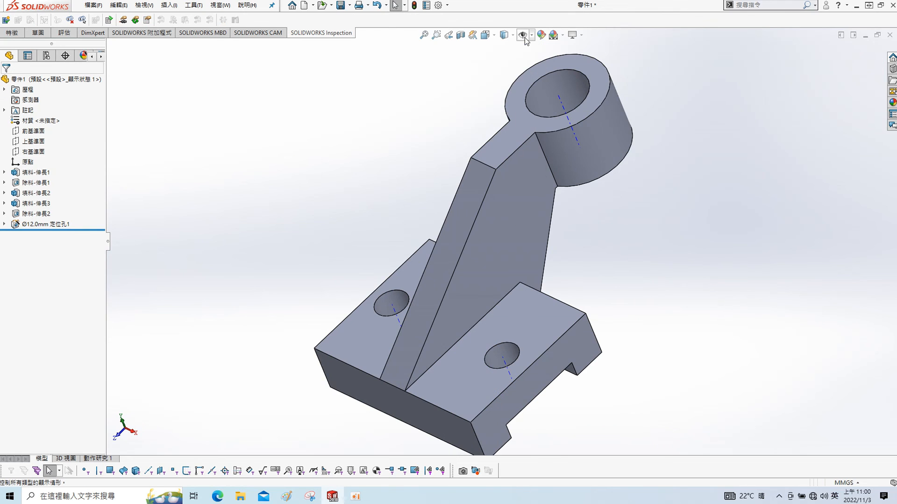
scroll(556, 255, up, 2)
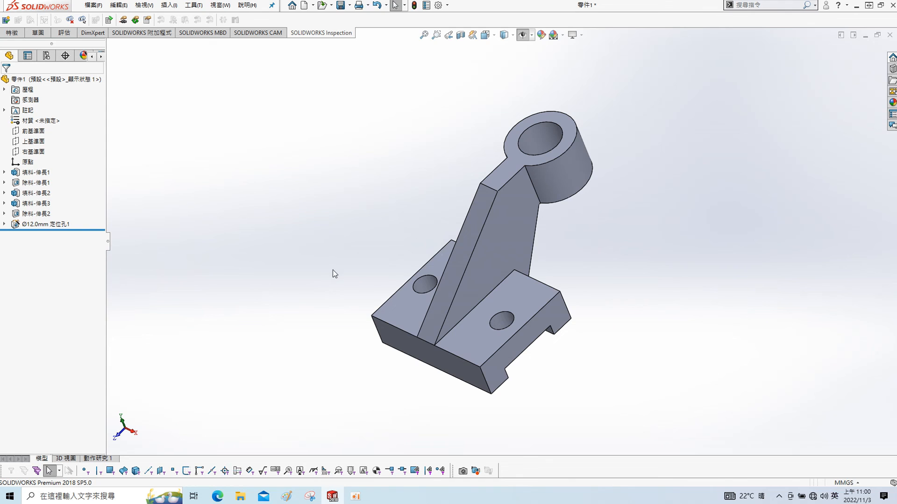
middle_drag(386, 281, 710, 253)
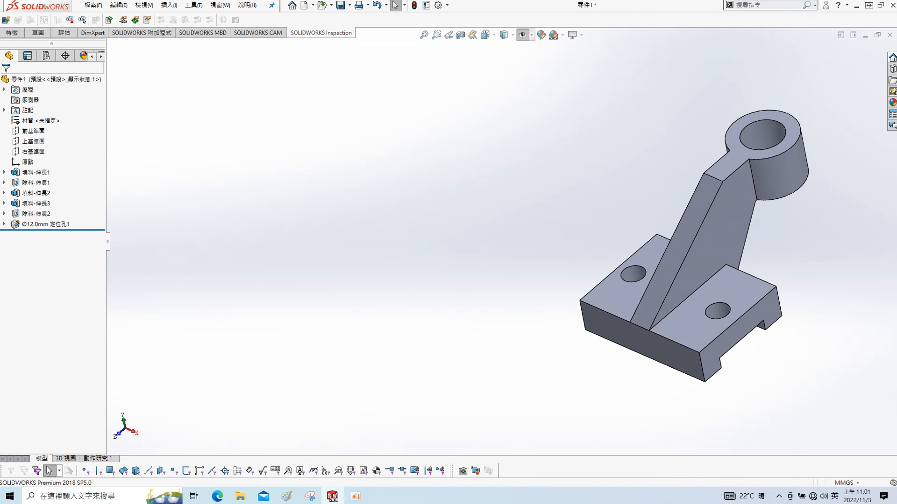
drag(0, 41, 289, 52)
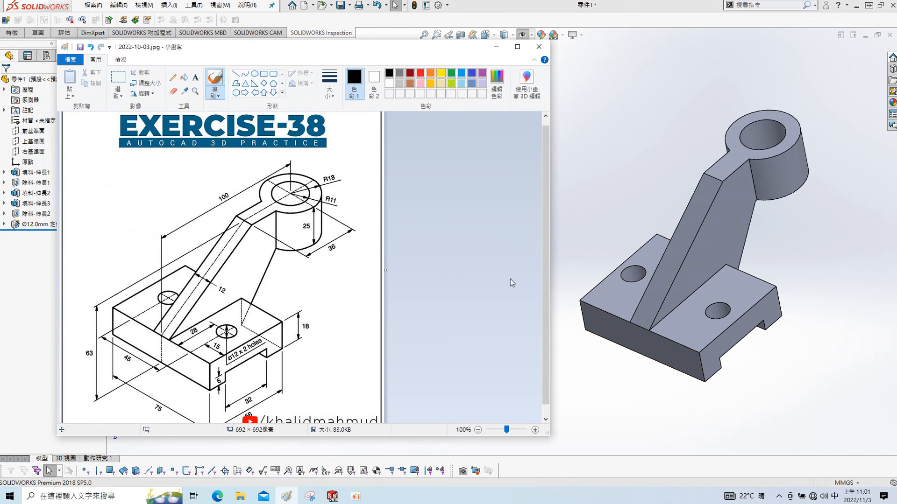